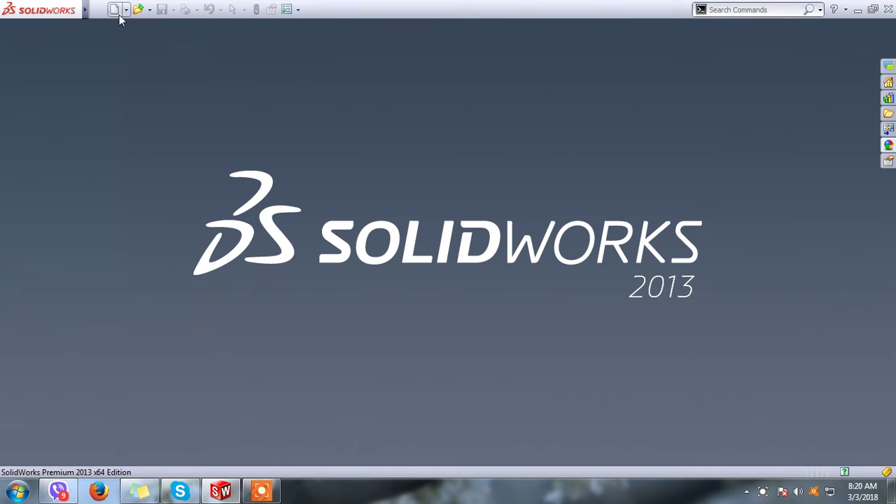
# Create a new part, sketch on the Right Plane, and draw a vertical centerline up from the origin
pyautogui.click(460, 427)
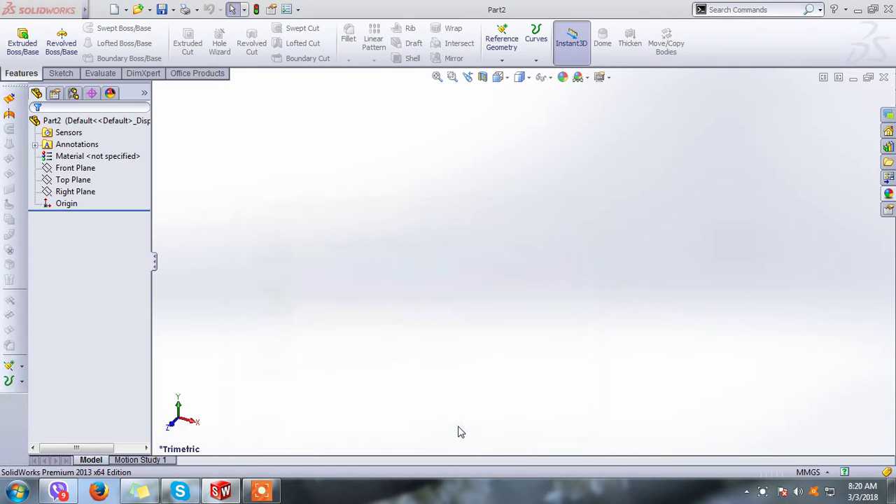
pyautogui.click(77, 192)
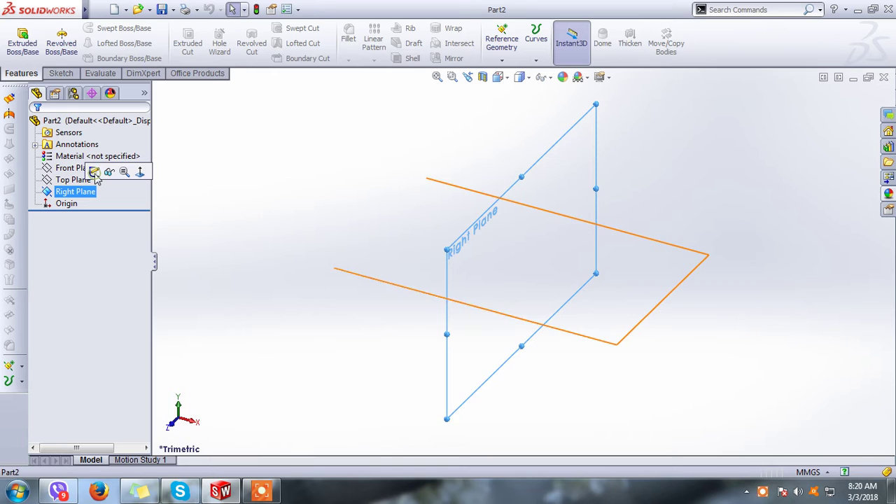
pyautogui.click(95, 174)
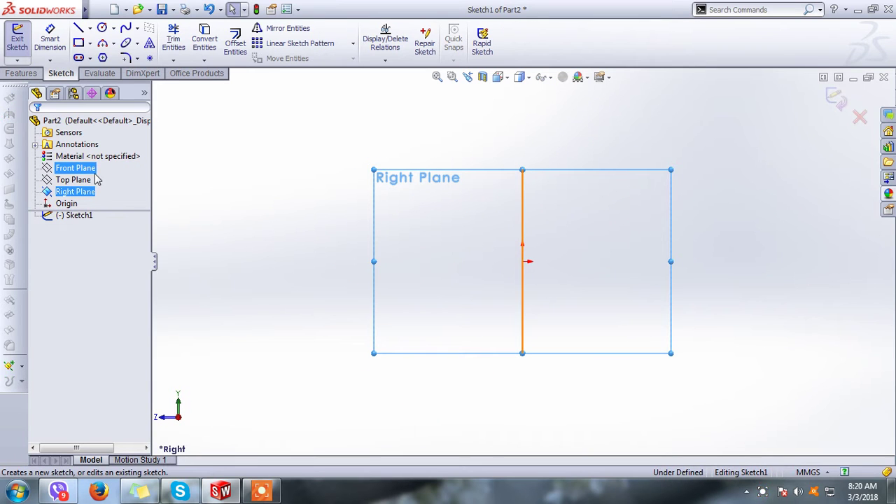
pyautogui.click(90, 29)
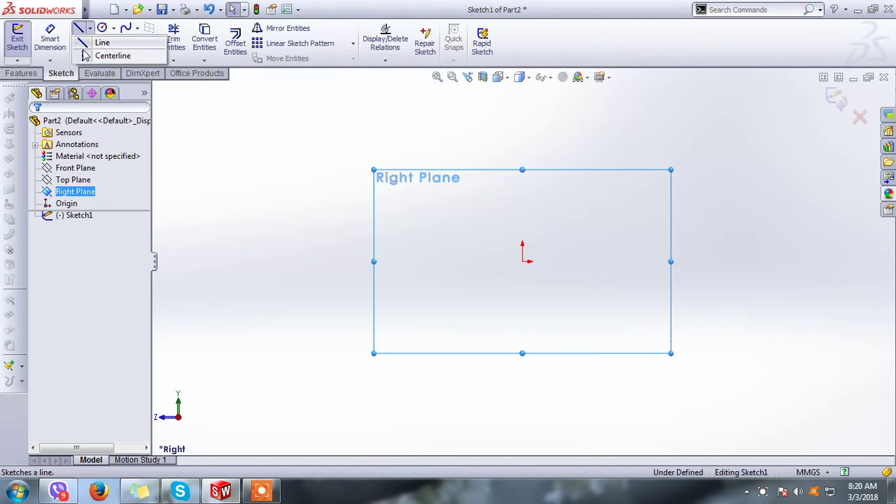
pyautogui.click(91, 56)
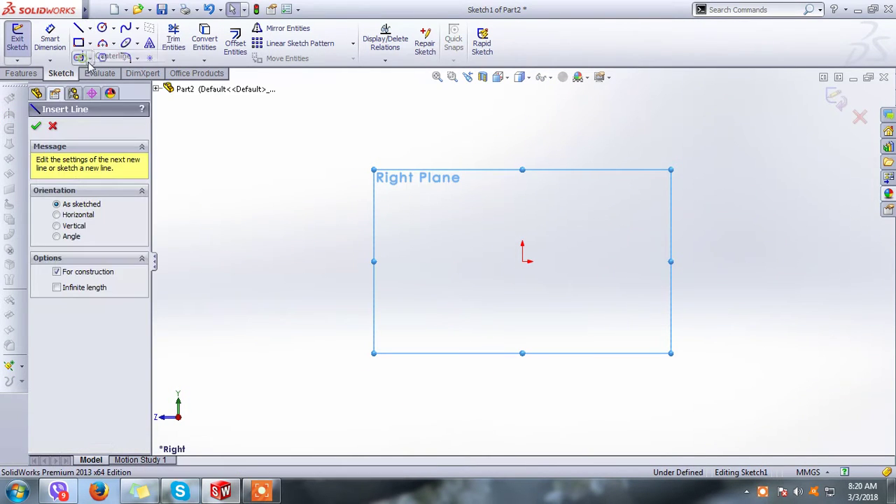
pyautogui.click(523, 262)
pyautogui.click(524, 131)
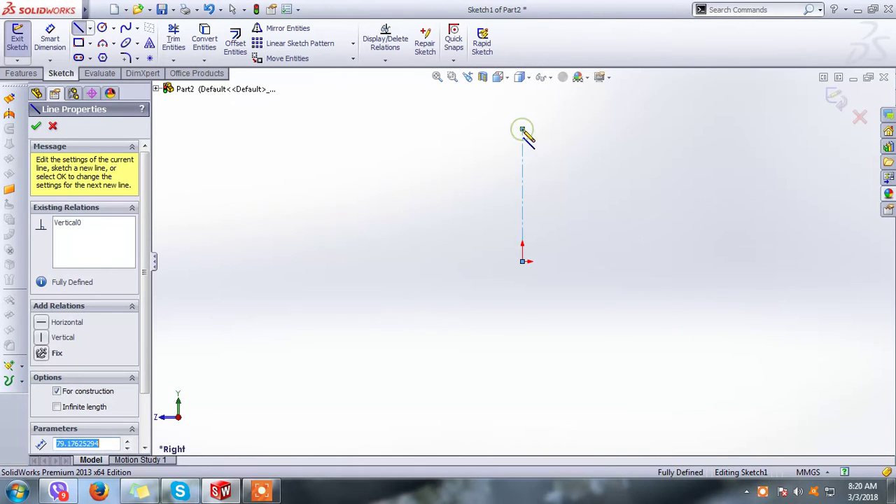
pyautogui.rightClick(524, 130)
pyautogui.click(556, 139)
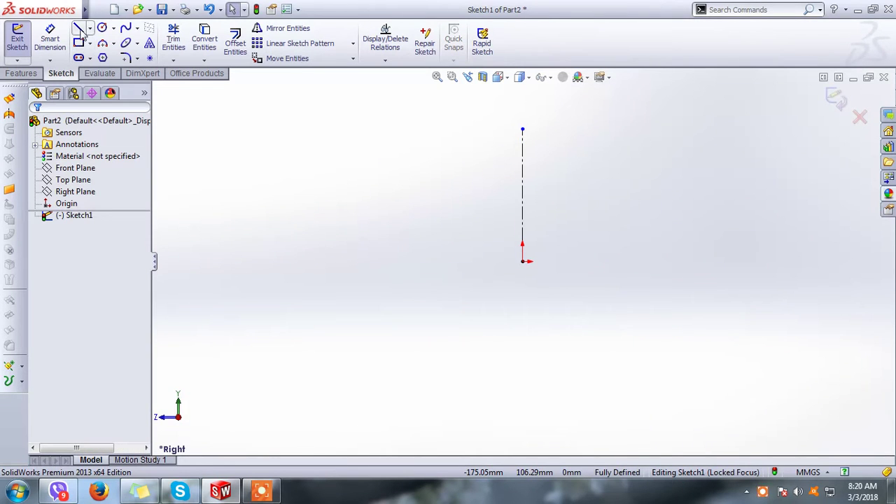
# Draw a horizontal centerline from the origin out to the left
pyautogui.click(89, 29)
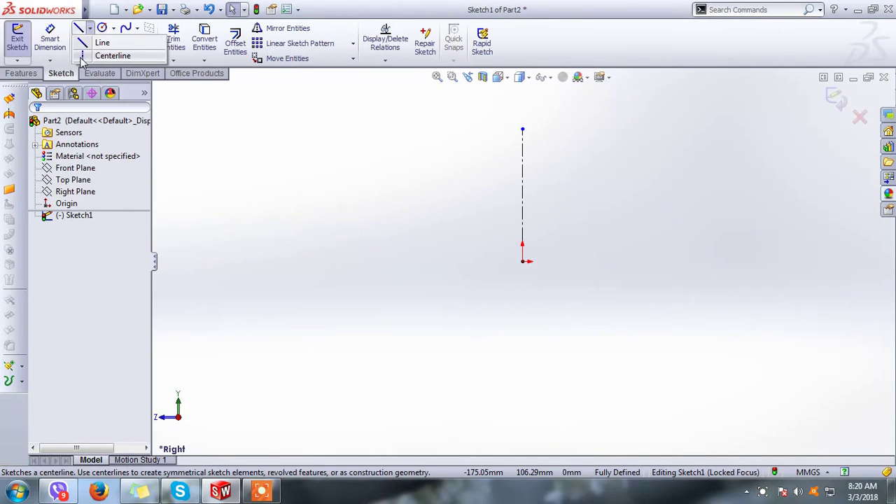
pyautogui.click(82, 57)
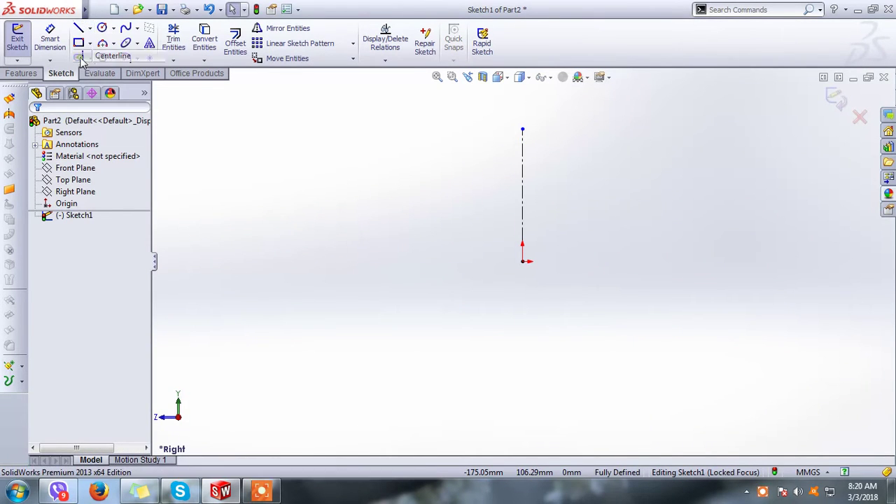
pyautogui.click(523, 262)
pyautogui.click(311, 261)
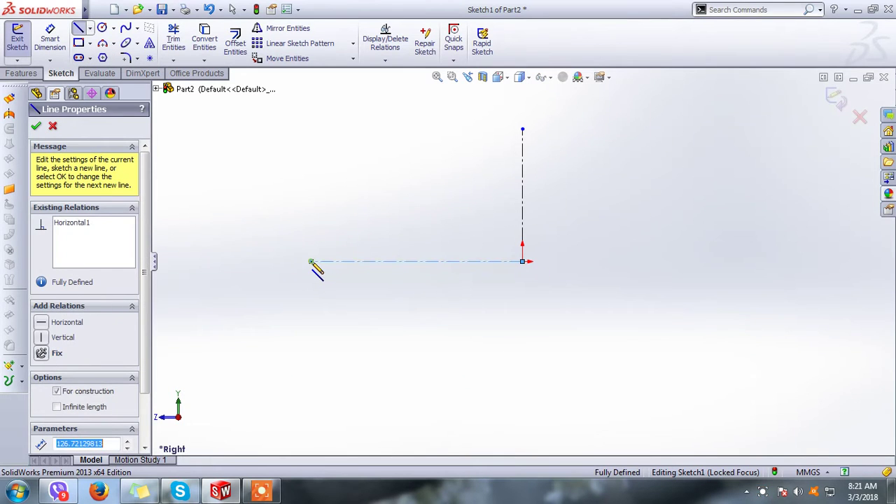
pyautogui.rightClick(311, 261)
# Dimension the horizontal centerline to 85/2, giving 42.50
pyautogui.click(382, 98)
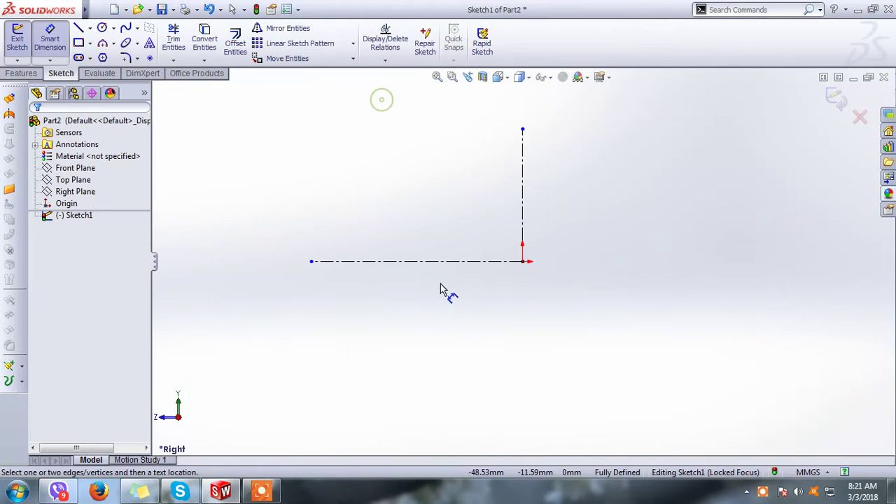
pyautogui.click(430, 263)
pyautogui.click(421, 286)
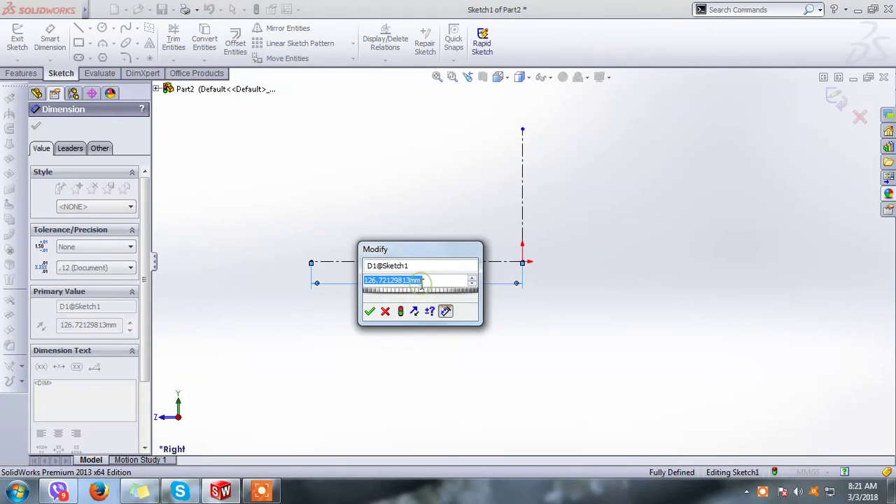
pyautogui.write('85/2')
pyautogui.press('Return')
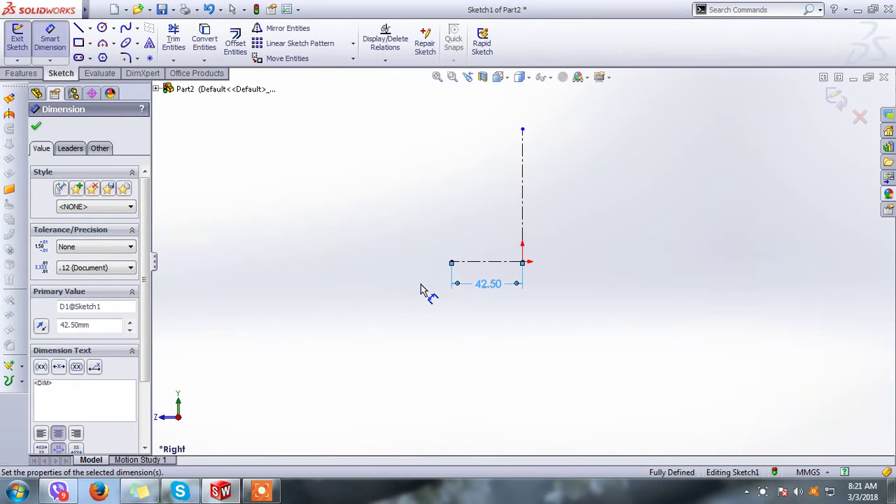
pyautogui.rightClick(417, 253)
pyautogui.click(451, 161)
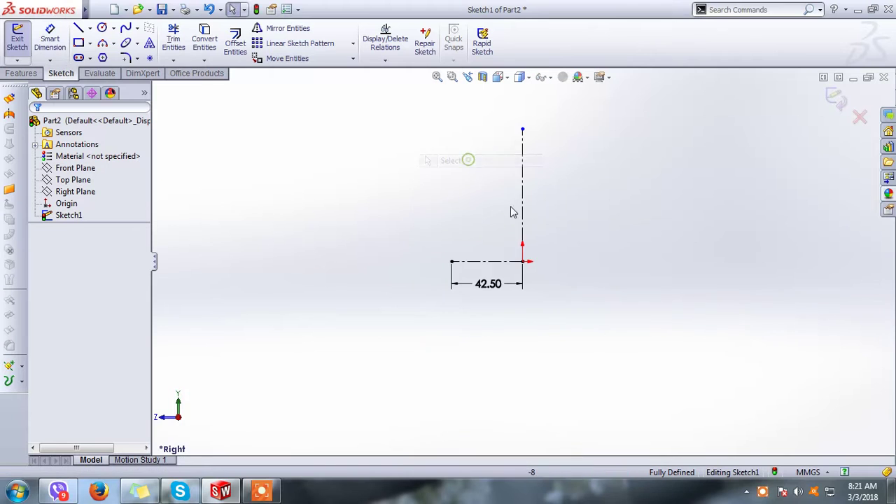
# Draw a vertical line at the centerline's left end and dimension it 2.3
pyautogui.click(78, 28)
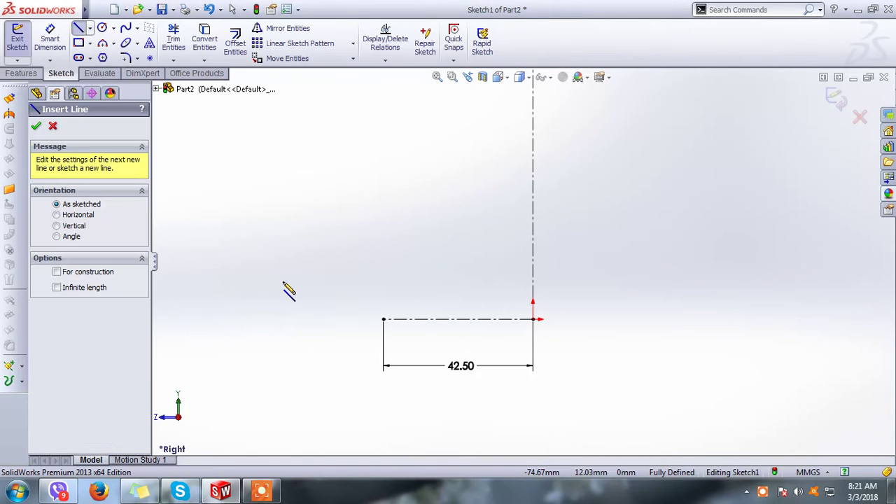
pyautogui.click(383, 319)
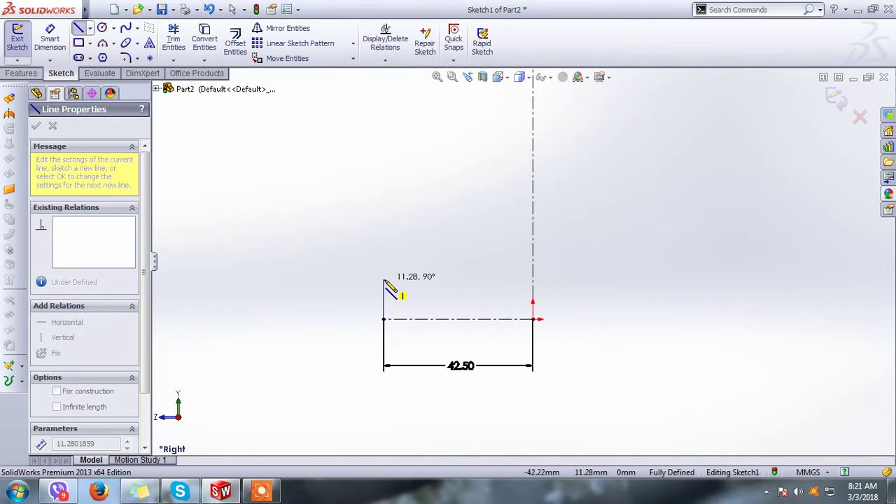
pyautogui.rightClick(384, 278)
pyautogui.click(454, 88)
pyautogui.click(384, 300)
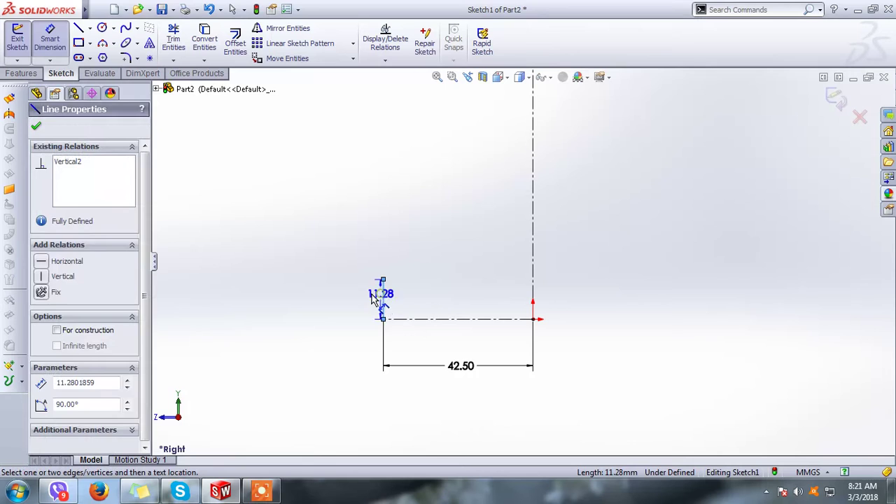
pyautogui.click(361, 295)
pyautogui.write('2.3')
pyautogui.press('Return')
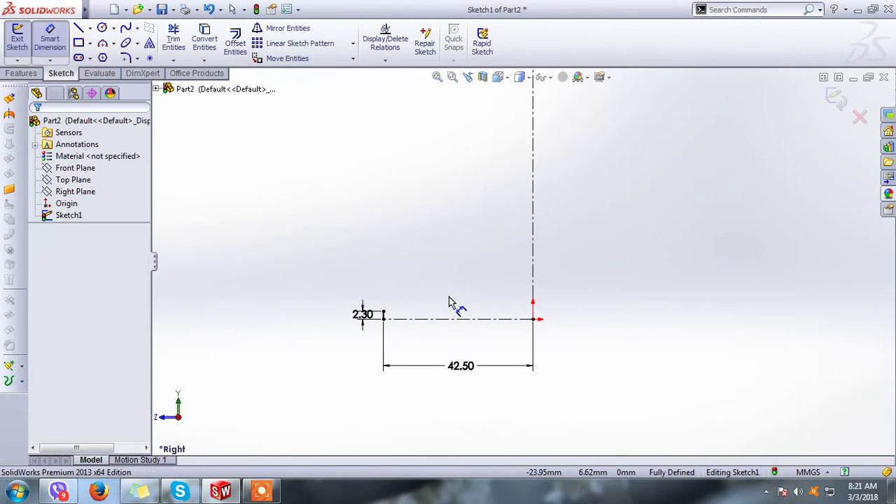
pyautogui.rightClick(427, 253)
pyautogui.click(462, 162)
# Add a slanted line up and to the right from its top, dimensioned 4
pyautogui.scroll(-3, 447, 332)
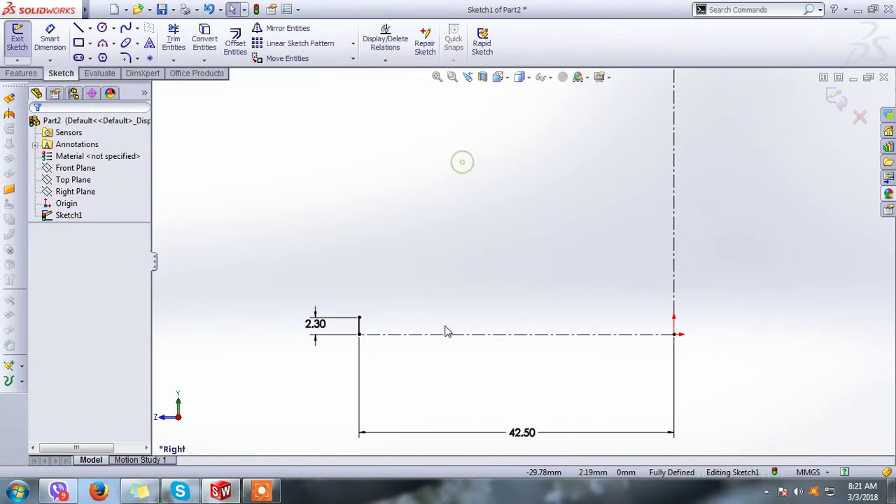
pyautogui.click(78, 29)
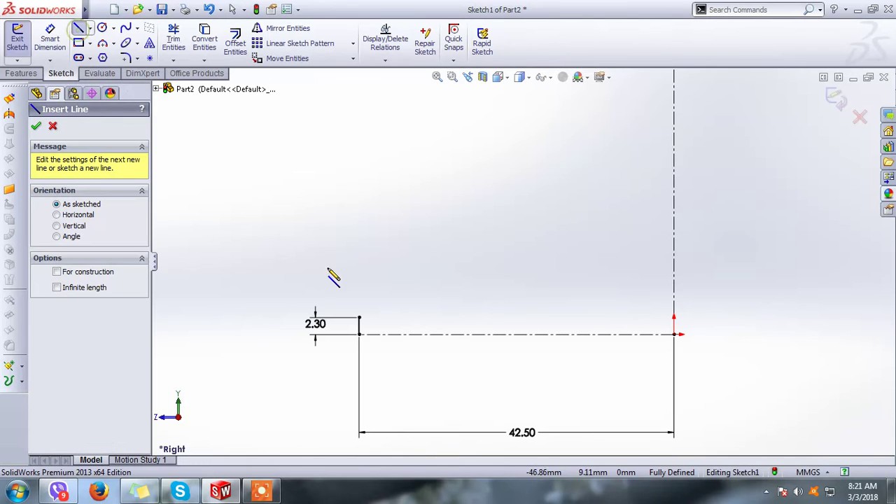
pyautogui.click(360, 319)
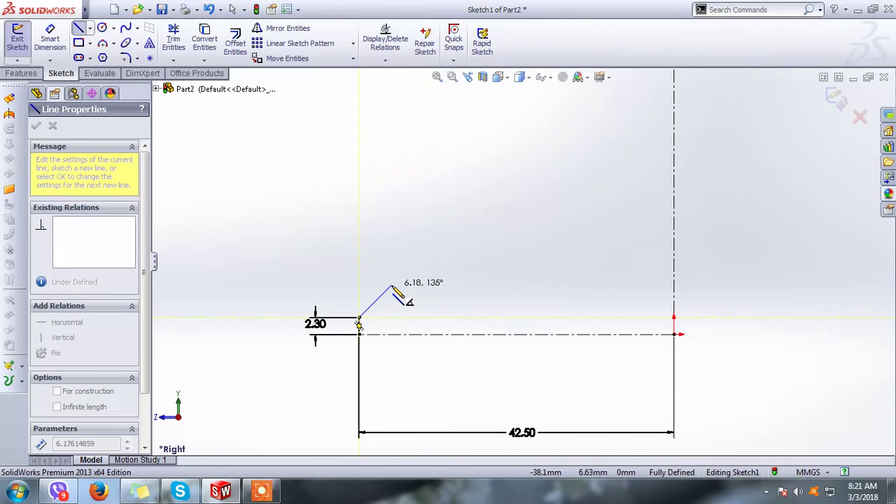
pyautogui.click(392, 286)
pyautogui.rightClick(390, 287)
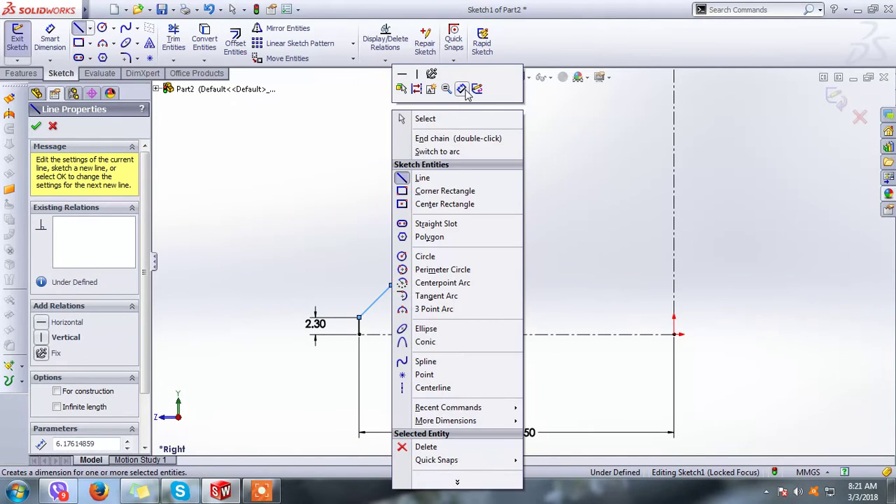
pyautogui.click(468, 96)
pyautogui.click(377, 306)
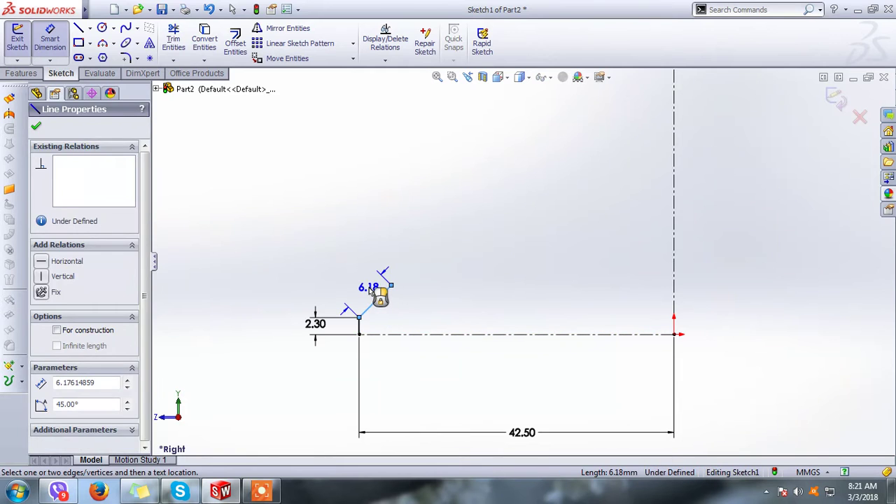
pyautogui.click(384, 297)
pyautogui.write('4')
pyautogui.press('Return')
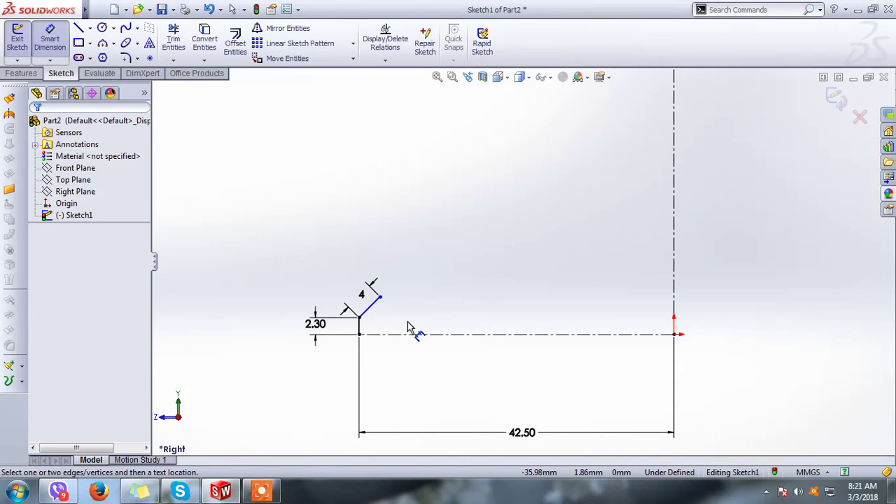
# Draw a horizontal line from the slanted line's end and dimension it 5
pyautogui.scroll(-1, 449, 334)
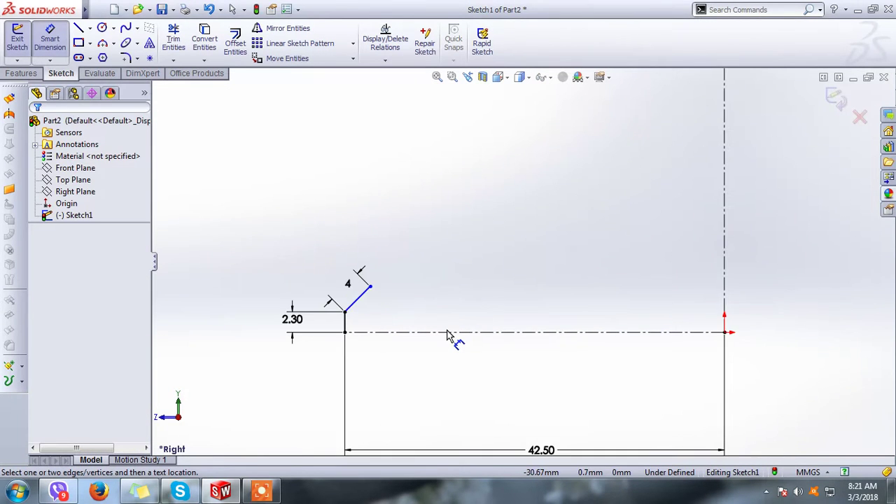
pyautogui.click(78, 27)
pyautogui.click(370, 287)
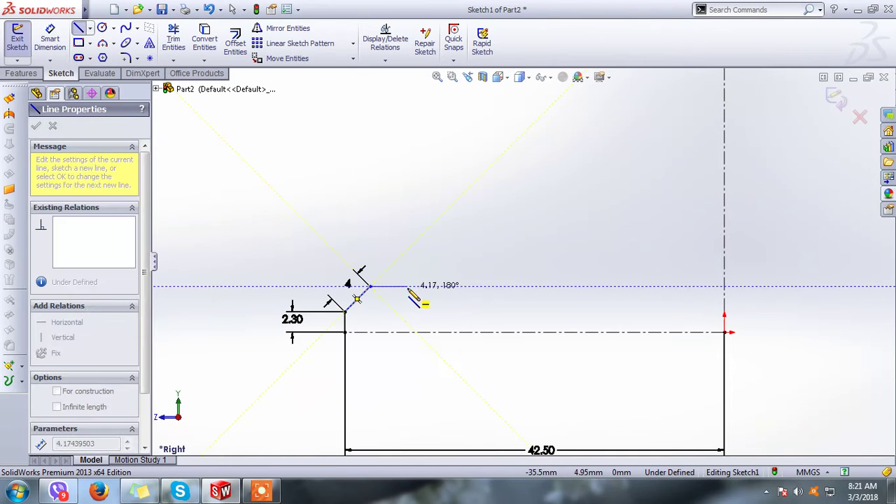
pyautogui.rightClick(408, 286)
pyautogui.click(481, 93)
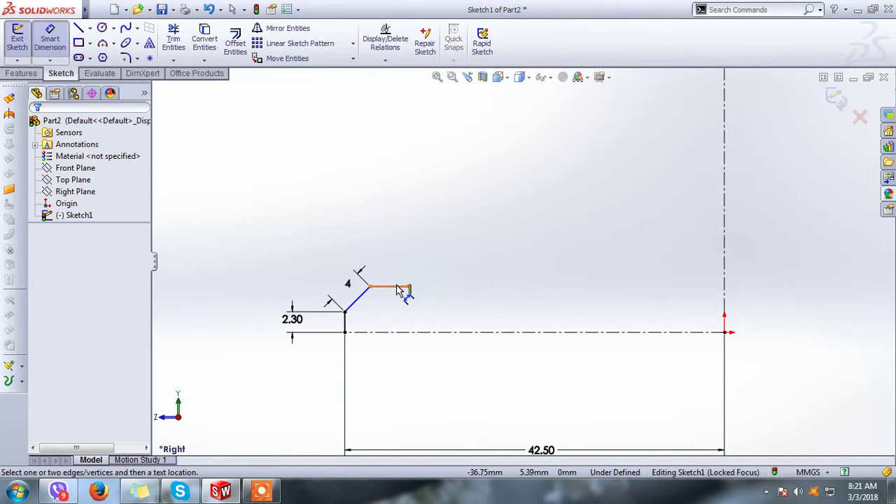
pyautogui.click(397, 287)
pyautogui.click(399, 266)
pyautogui.write('5')
pyautogui.press('Return')
pyautogui.click(359, 212)
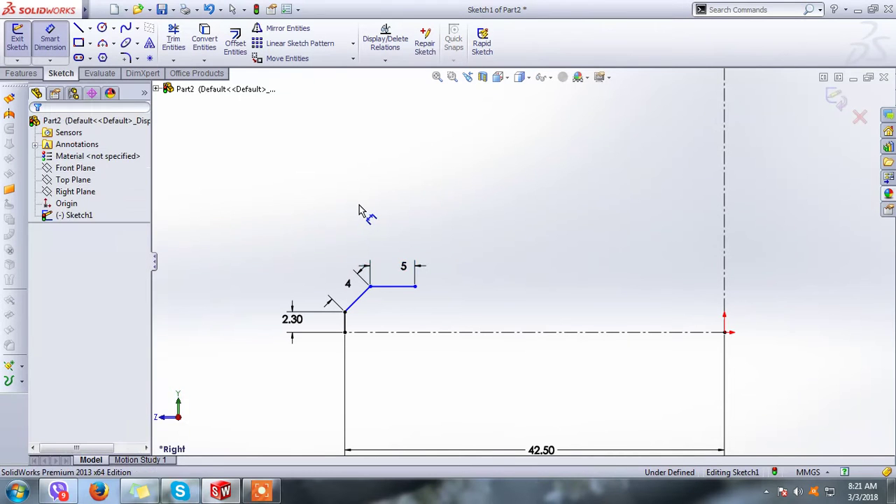
# Draw a vertical line up from the step's end, dimensioned 3
pyautogui.click(79, 29)
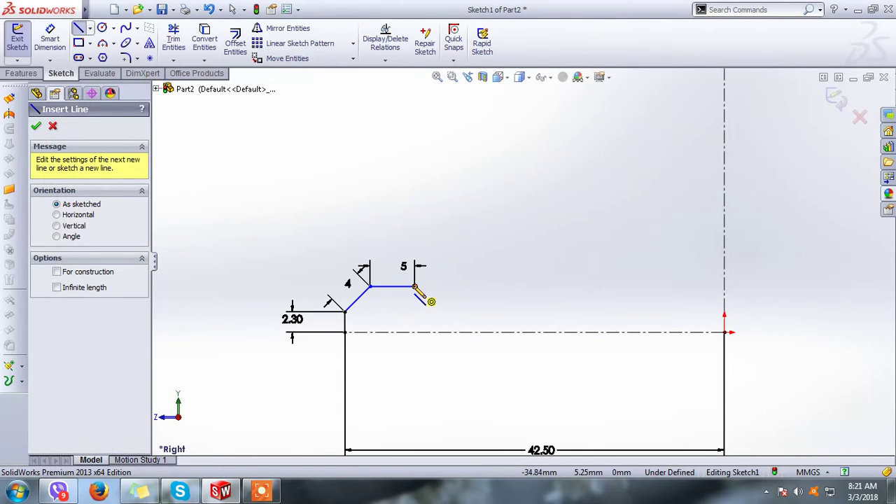
pyautogui.click(416, 285)
pyautogui.click(415, 239)
pyautogui.rightClick(415, 239)
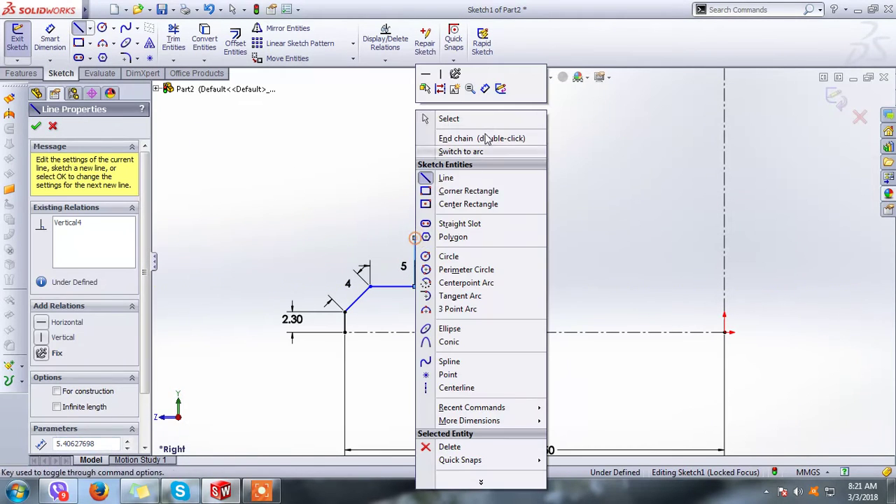
pyautogui.click(486, 89)
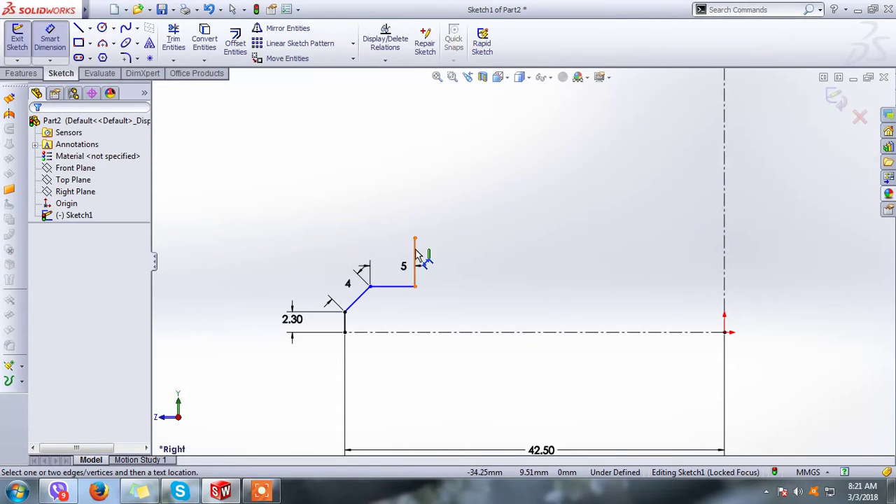
pyautogui.click(416, 256)
pyautogui.click(431, 256)
pyautogui.write('3')
pyautogui.press('Return')
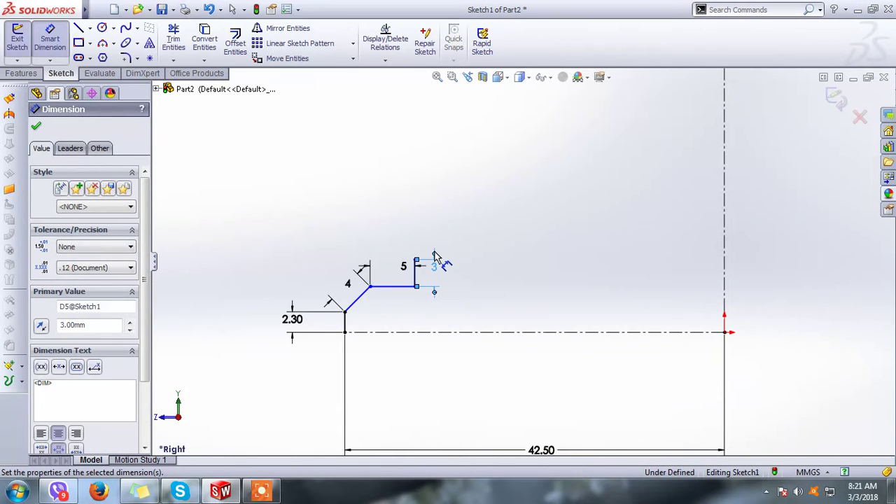
pyautogui.click(454, 234)
# Add a horizontal line from the top of the 3 segment, dimensioned 1.5
pyautogui.scroll(-1, 440, 238)
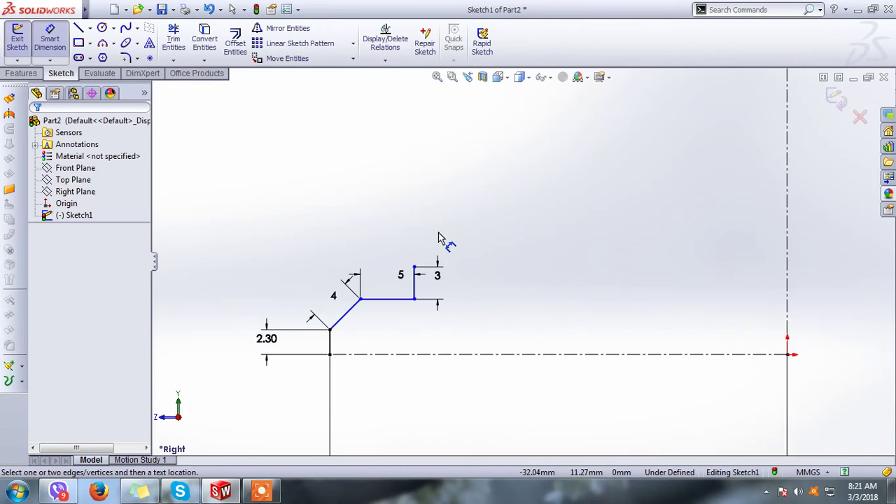
pyautogui.click(78, 28)
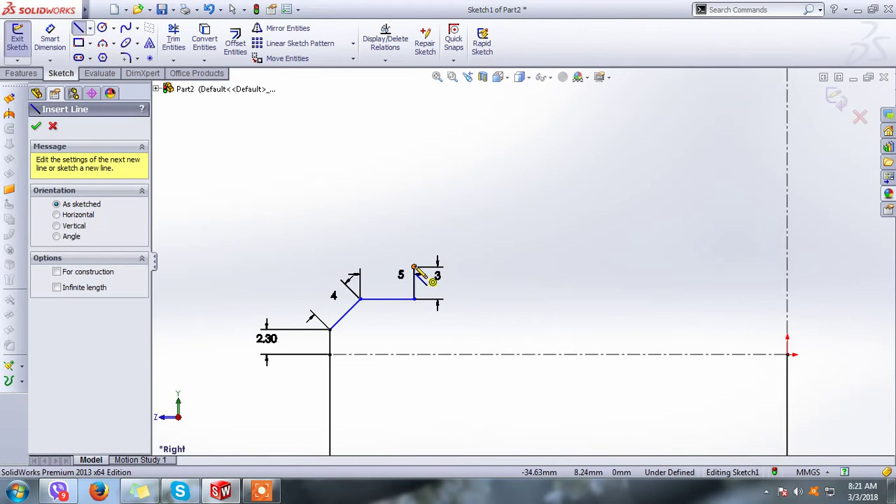
pyautogui.click(414, 268)
pyautogui.rightClick(465, 267)
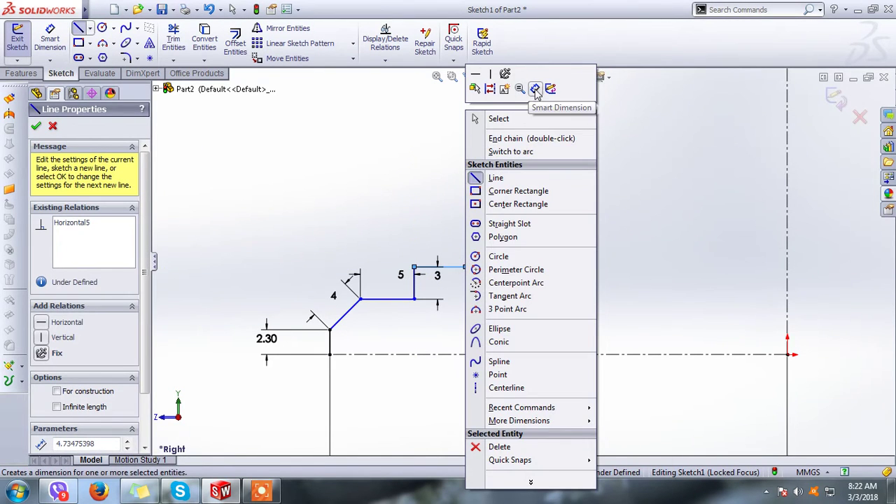
pyautogui.click(536, 89)
pyautogui.click(451, 267)
pyautogui.click(442, 238)
pyautogui.write('1.5')
pyautogui.press('Return')
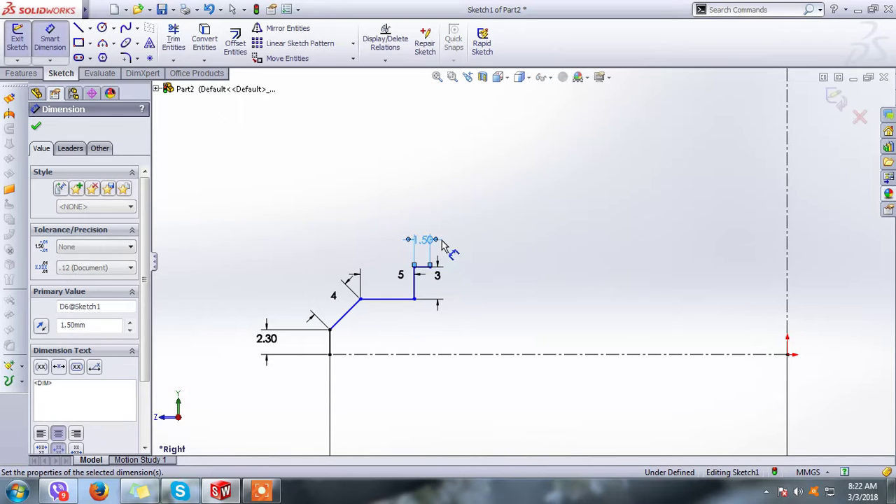
# Add a short vertical line up from that corner, dimensioned 1
pyautogui.scroll(-2, 455, 277)
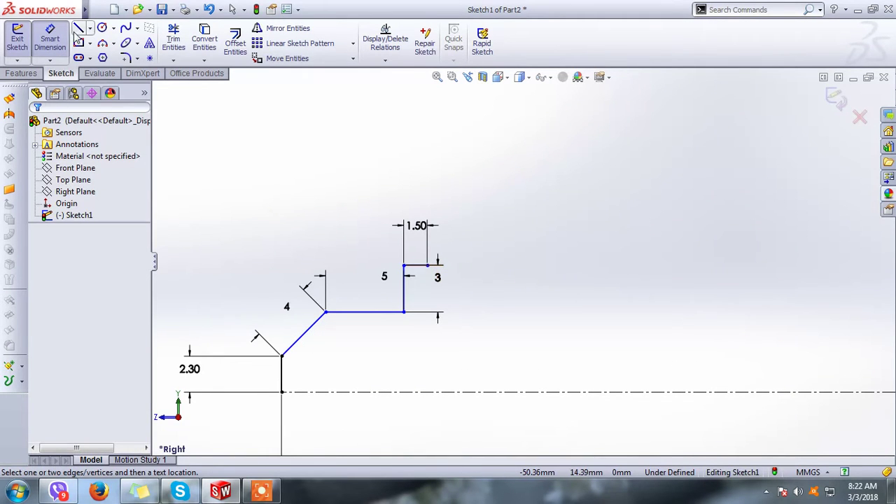
pyautogui.click(77, 30)
pyautogui.click(427, 265)
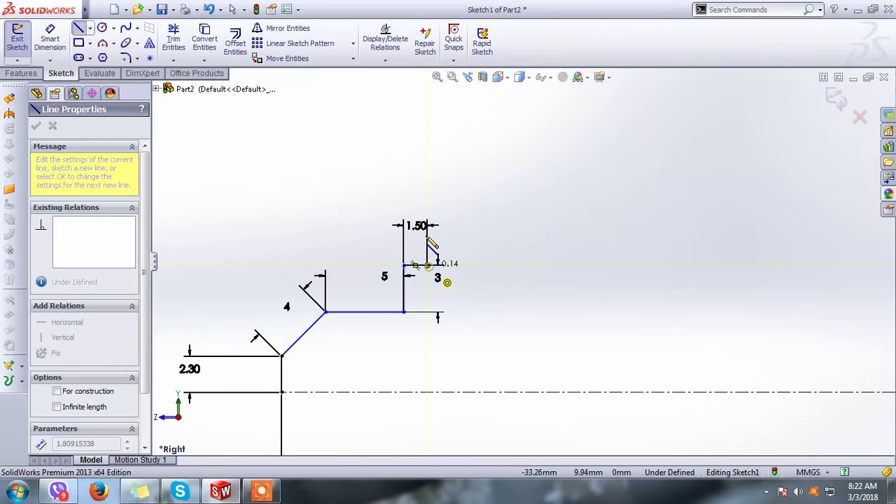
pyautogui.rightClick(430, 239)
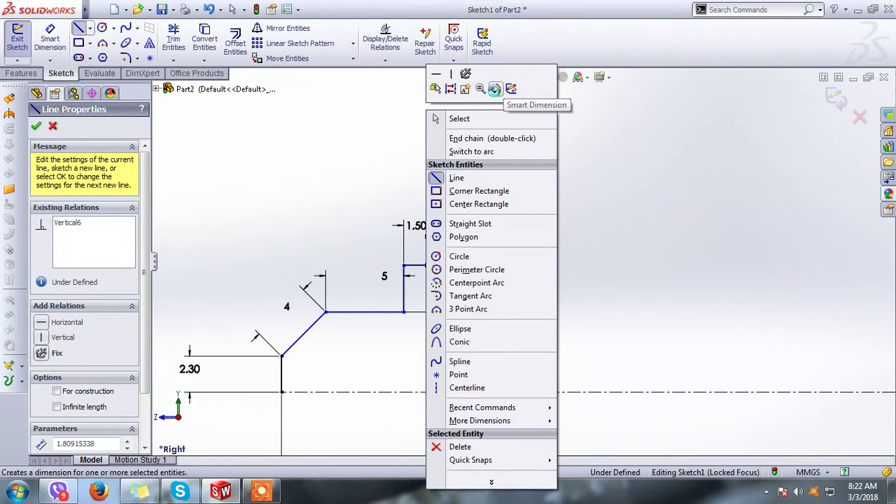
pyautogui.click(496, 88)
pyautogui.click(429, 255)
pyautogui.click(460, 252)
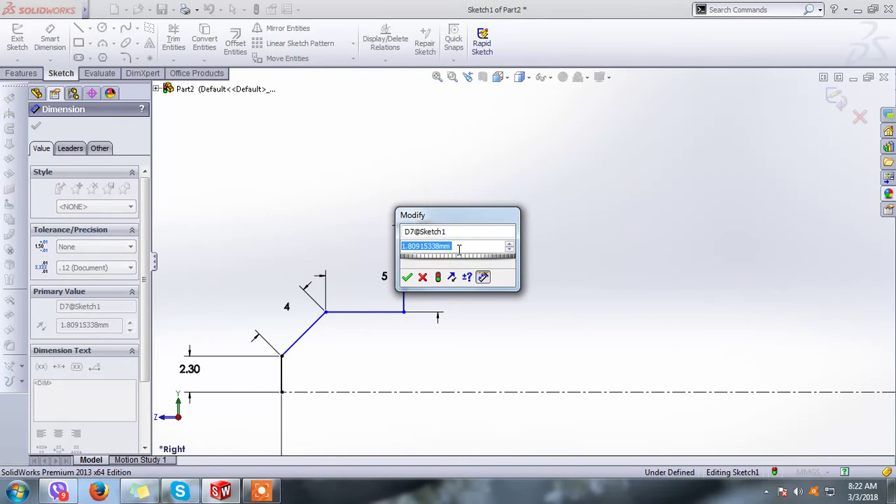
pyautogui.press('Return')
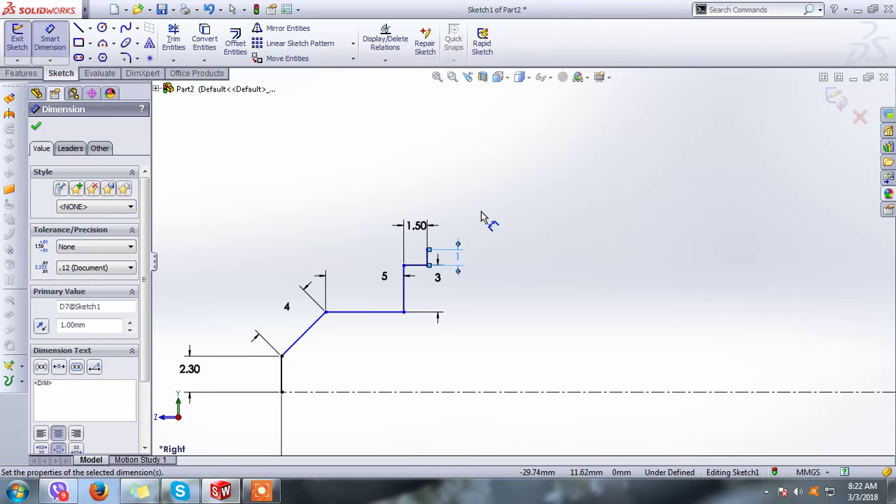
pyautogui.click(481, 217)
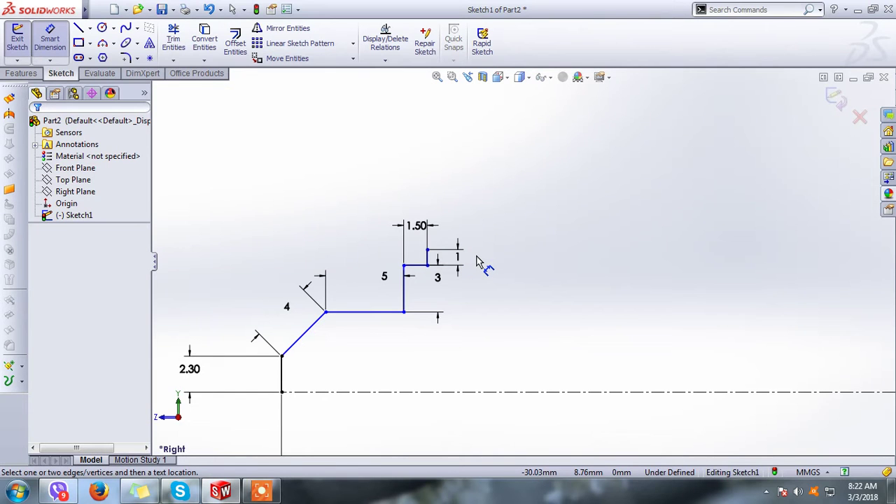
# Draw a short horizontal line at the top, dimensioned 0.18
pyautogui.scroll(-1, 476, 261)
pyautogui.scroll(-1, 477, 261)
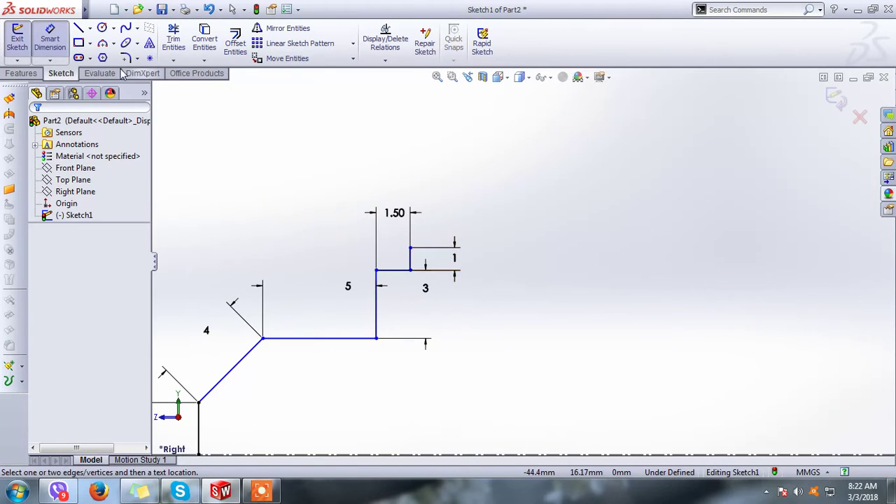
pyautogui.click(79, 28)
pyautogui.click(410, 247)
pyautogui.click(392, 247)
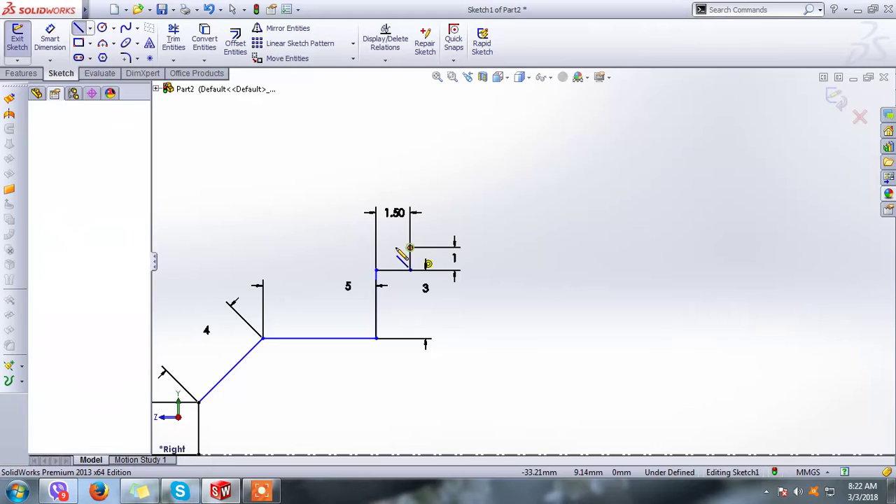
pyautogui.rightClick(392, 248)
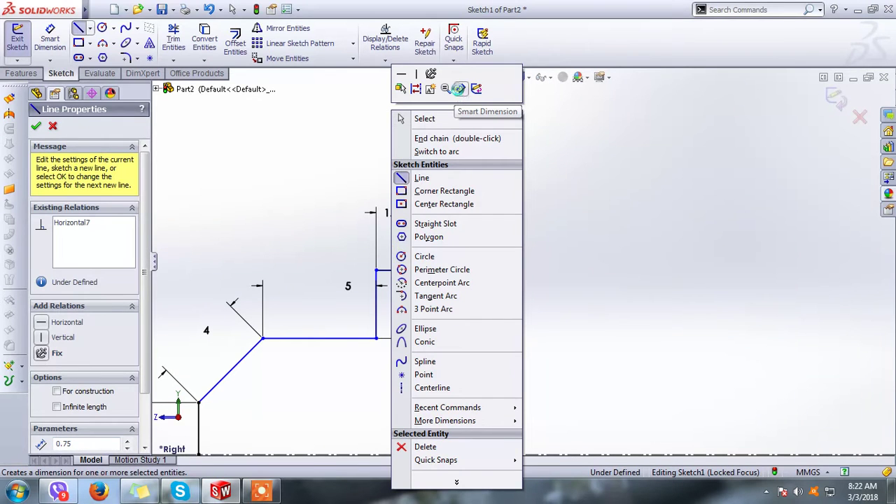
pyautogui.click(461, 88)
pyautogui.click(402, 248)
pyautogui.click(405, 238)
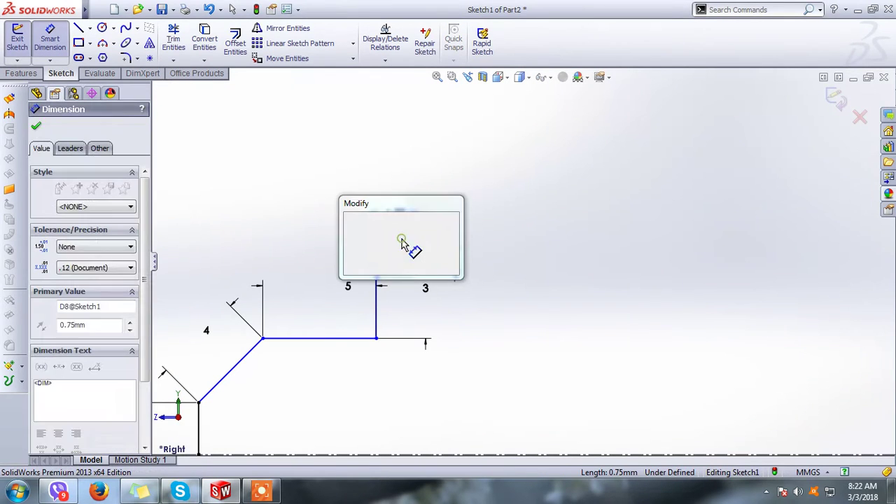
pyautogui.write('0.18')
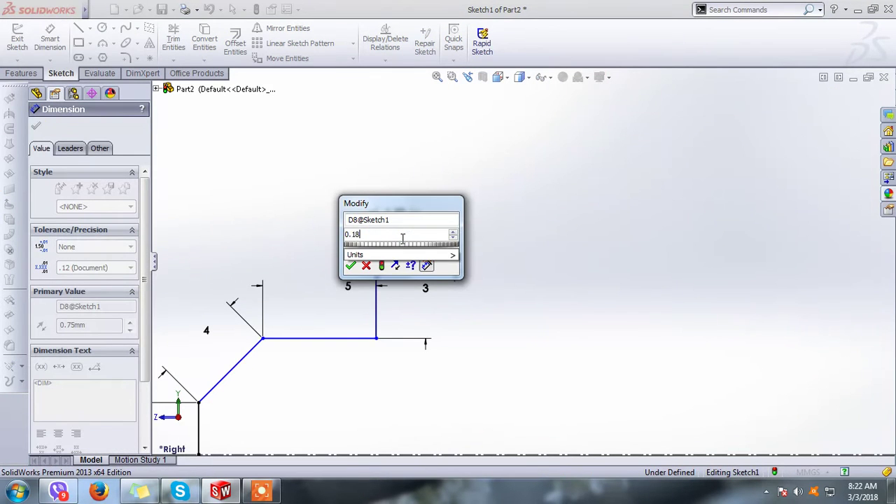
pyautogui.press('Return')
# Move the 1.50 and 0.18 dimension labels clear of the profile
pyautogui.scroll(-2, 451, 237)
pyautogui.scroll(-2, 434, 241)
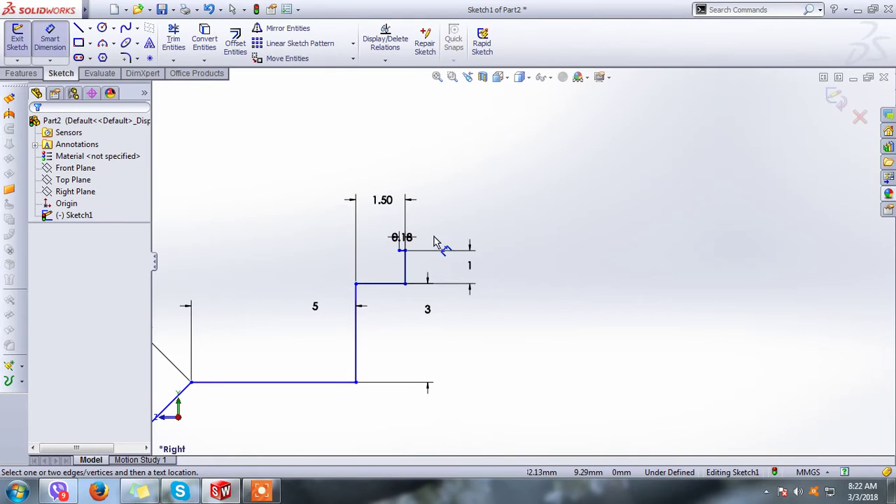
pyautogui.click(382, 267)
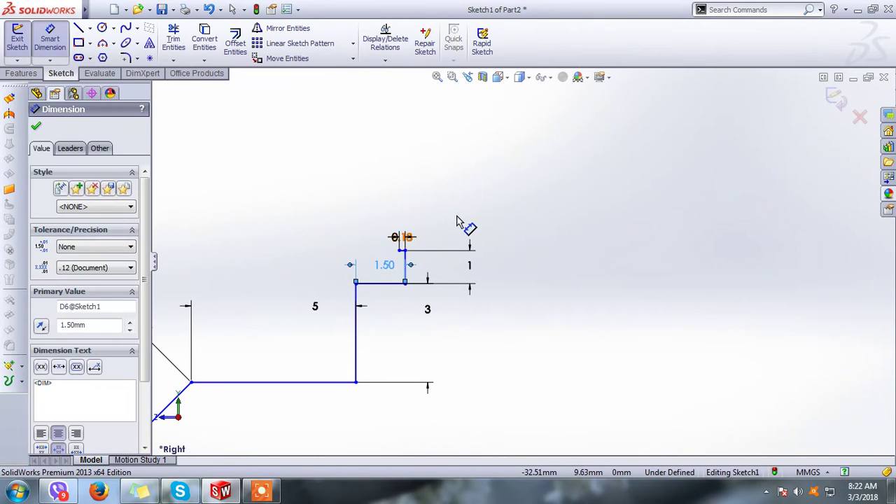
pyautogui.moveTo(413, 239); pyautogui.dragTo(332, 221)
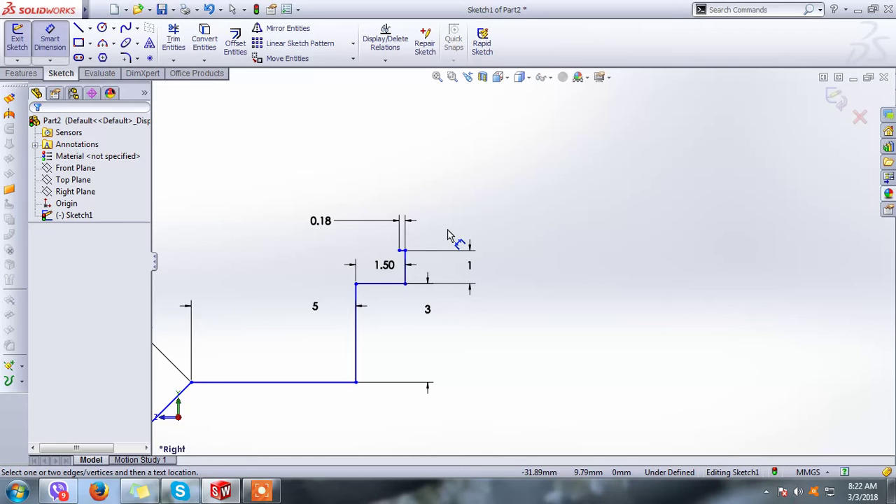
# Draw a vertical line up from the 0.18 segment, dimensioned 0.57, and begin the top line
pyautogui.click(80, 31)
pyautogui.scroll(-2, 412, 258)
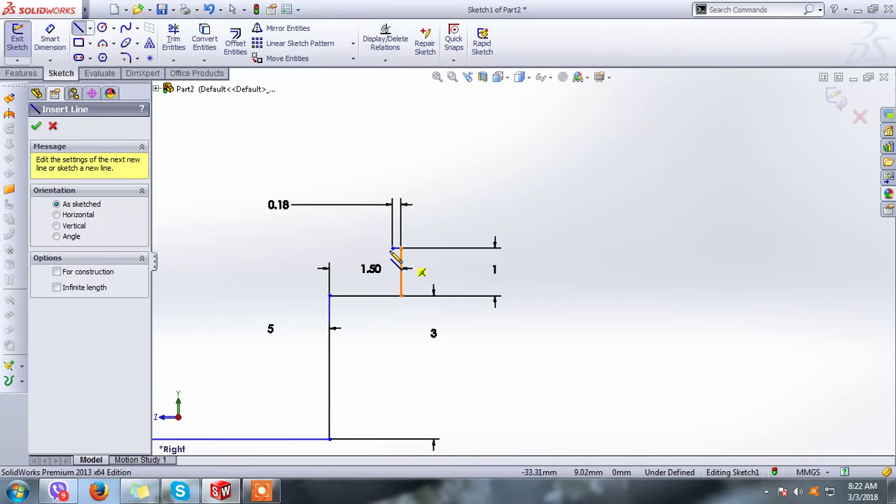
pyautogui.click(393, 249)
pyautogui.rightClick(395, 163)
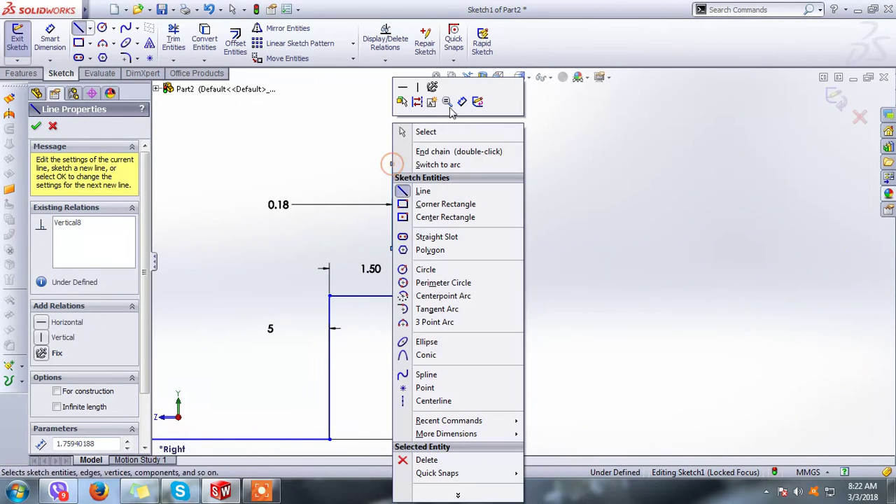
pyautogui.click(463, 102)
pyautogui.click(395, 197)
pyautogui.click(370, 189)
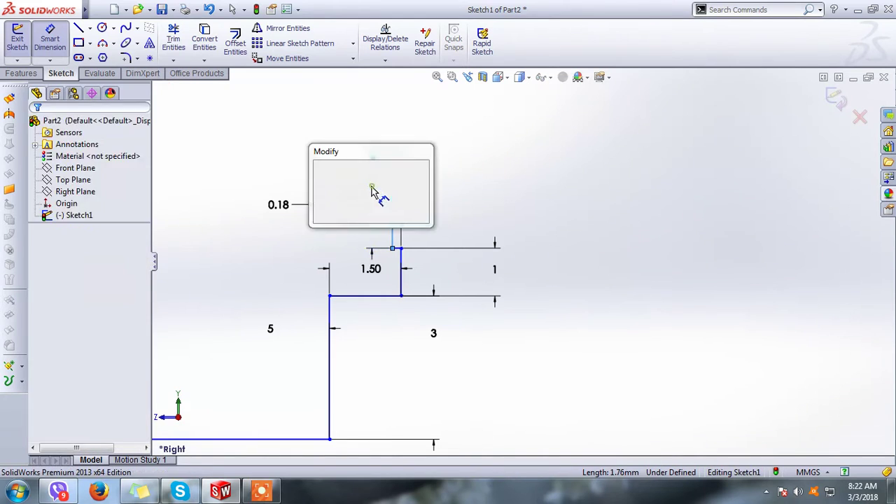
pyautogui.write('0.57')
pyautogui.press('Return')
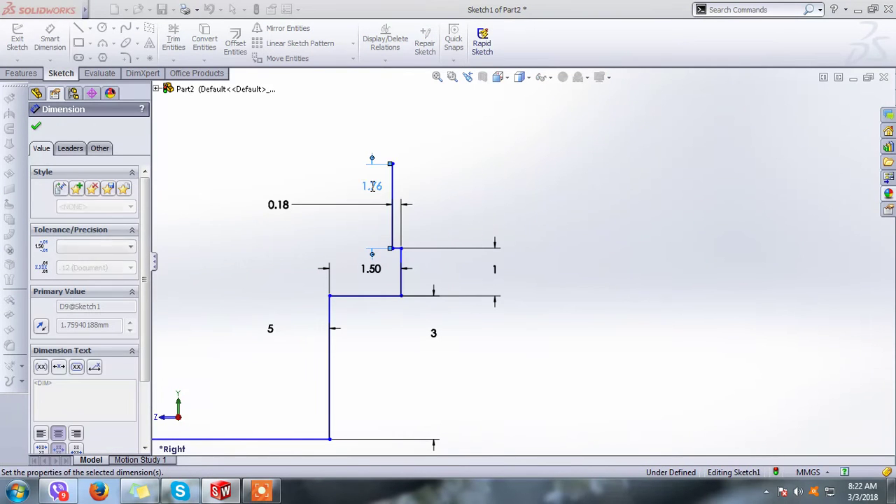
pyautogui.click(498, 220)
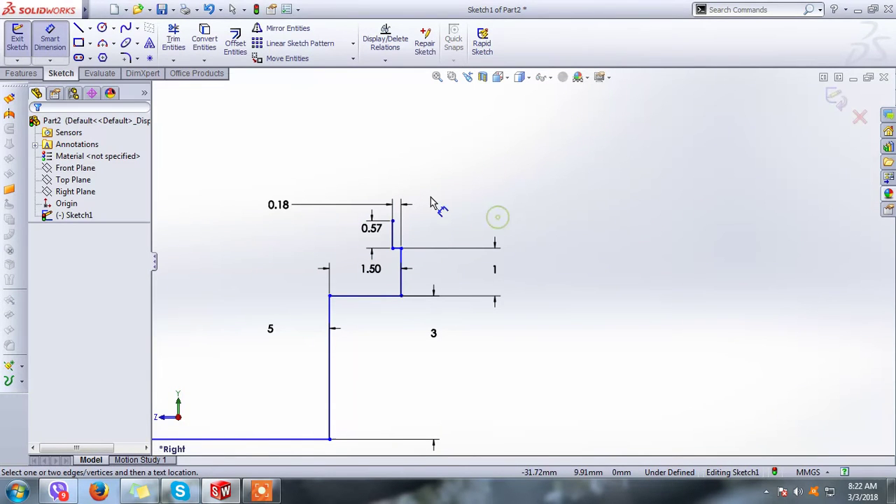
pyautogui.click(79, 30)
pyautogui.click(393, 222)
# Zoom to fit and end the top line on the vertical centerline
pyautogui.press('z')
pyautogui.press('z')
pyautogui.press('z')
pyautogui.press('z')
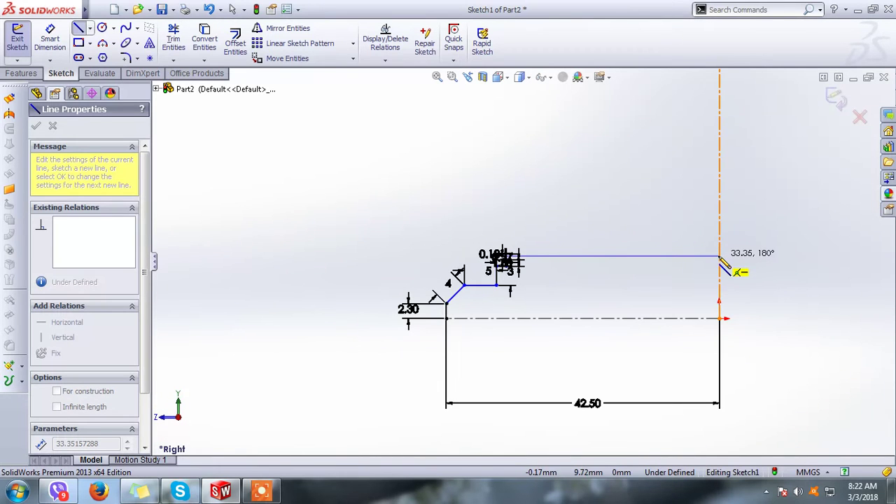
pyautogui.click(721, 256)
pyautogui.rightClick(721, 256)
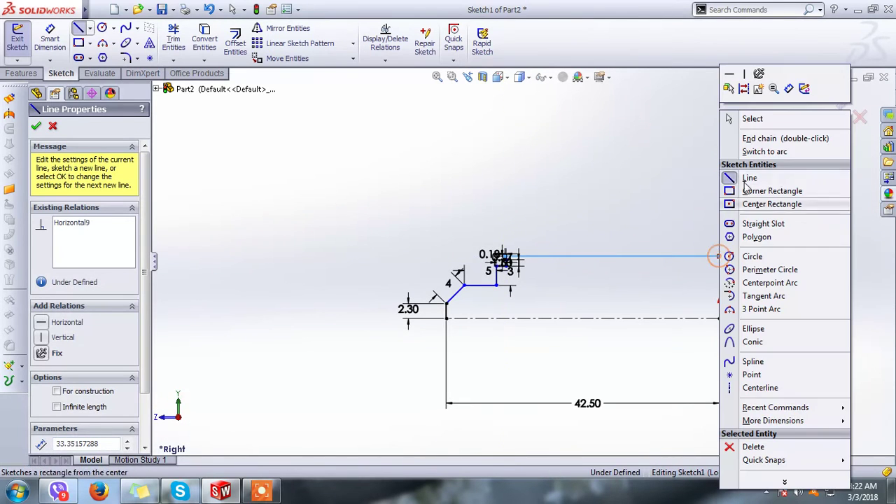
pyautogui.click(763, 119)
# Close the profile with a bottom line and a vertical line up the axis
pyautogui.click(79, 28)
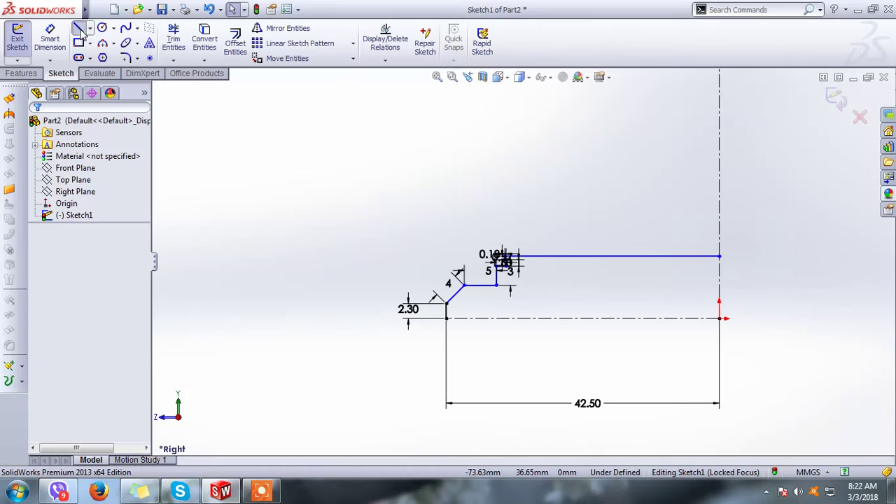
pyautogui.click(446, 319)
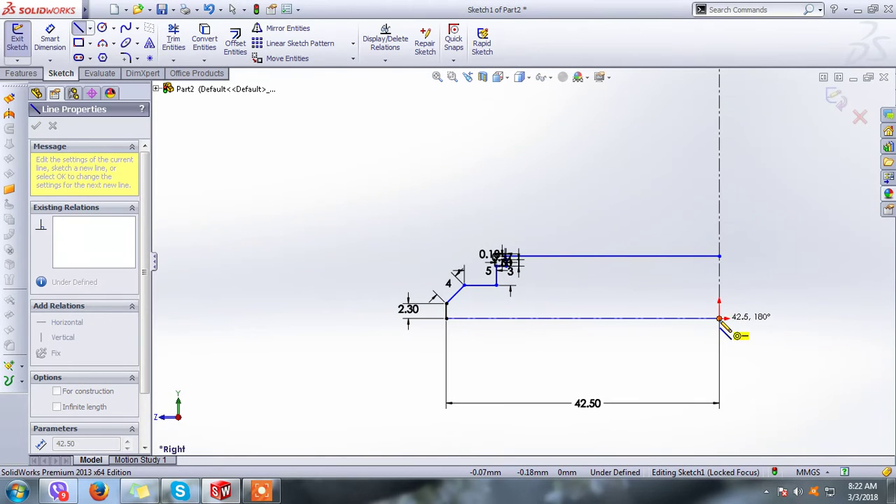
pyautogui.click(720, 319)
pyautogui.click(720, 256)
pyautogui.rightClick(722, 256)
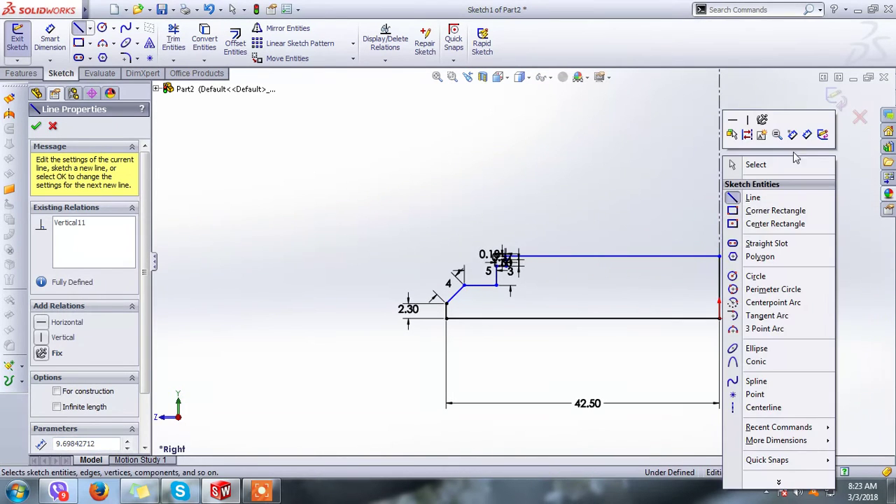
pyautogui.click(796, 163)
pyautogui.click(50, 38)
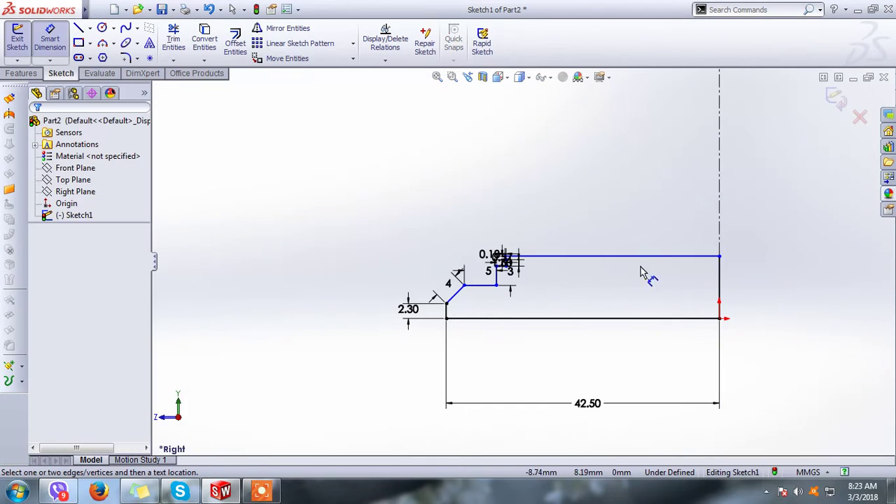
pyautogui.click(21, 73)
# Revolve the profile 360° about the vertical line, then start a sketch on the top face
pyautogui.click(61, 43)
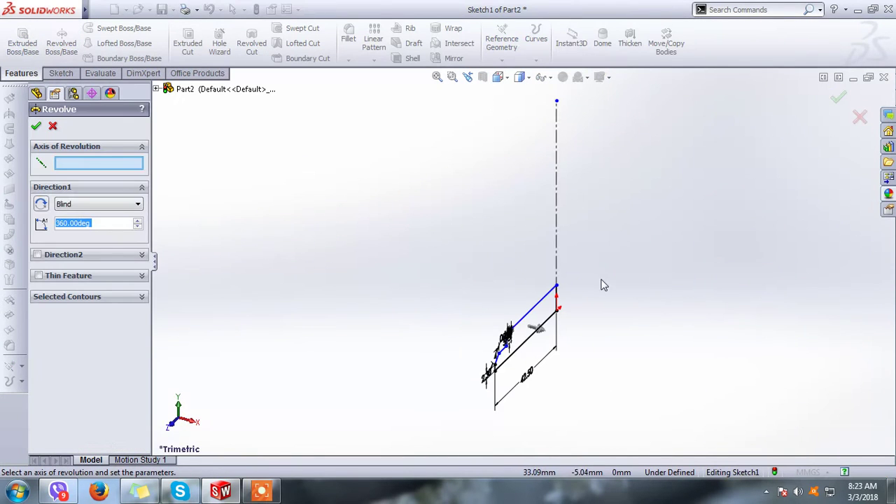
pyautogui.scroll(-2, 564, 300)
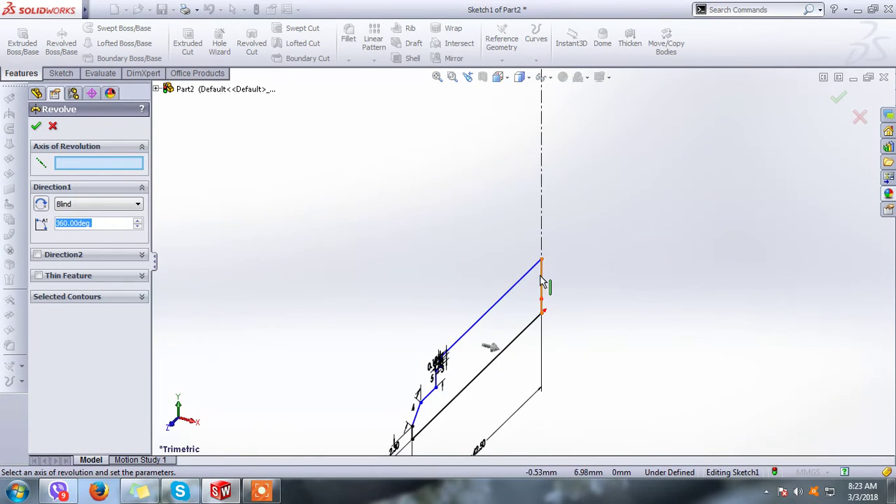
pyautogui.click(543, 281)
pyautogui.rightClick(544, 281)
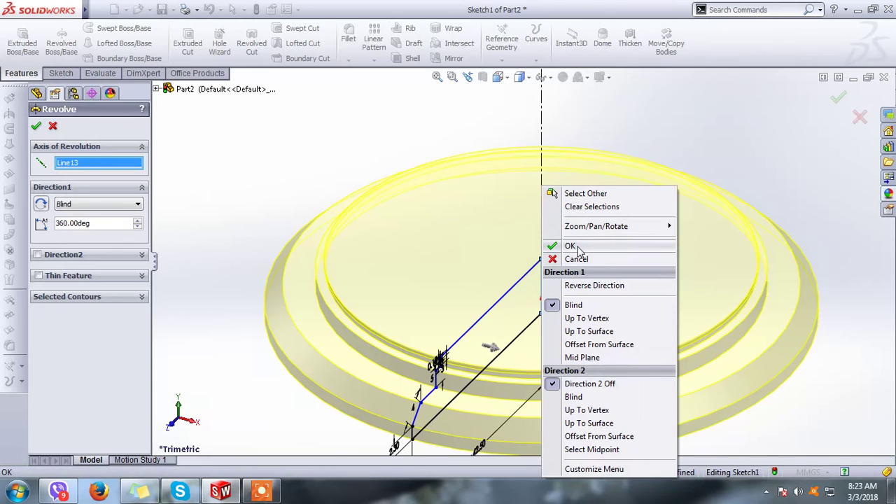
pyautogui.click(564, 297)
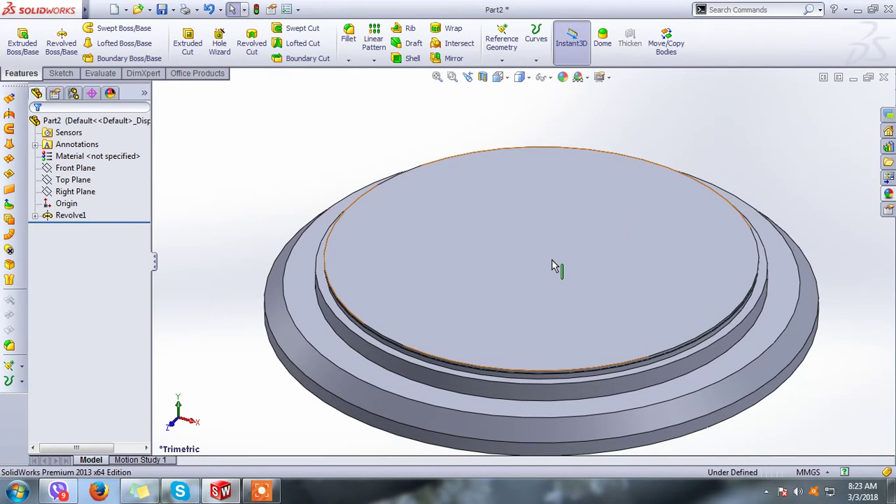
pyautogui.click(552, 265)
pyautogui.click(596, 212)
# View the face normal and sketch a Ø45 circle centred on the origin
pyautogui.click(501, 81)
pyautogui.click(564, 145)
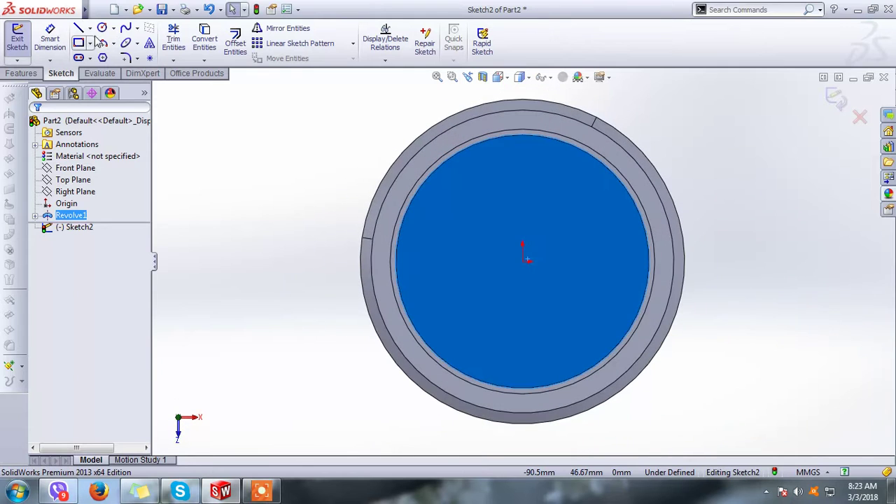
pyautogui.click(101, 28)
pyautogui.click(523, 260)
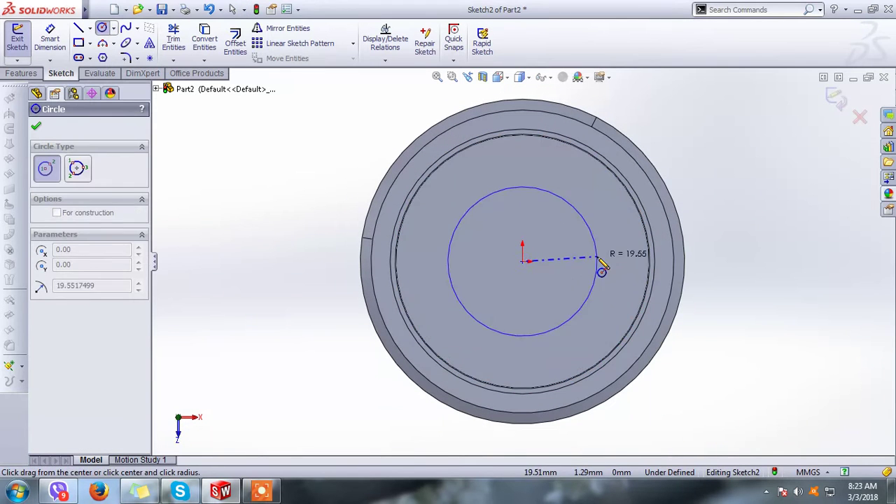
pyautogui.click(597, 259)
pyautogui.rightClick(597, 259)
pyautogui.click(677, 125)
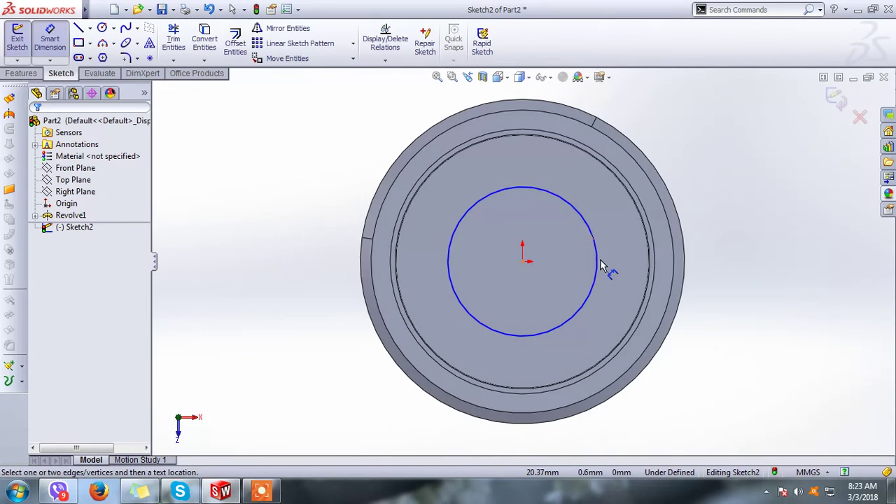
pyautogui.click(597, 267)
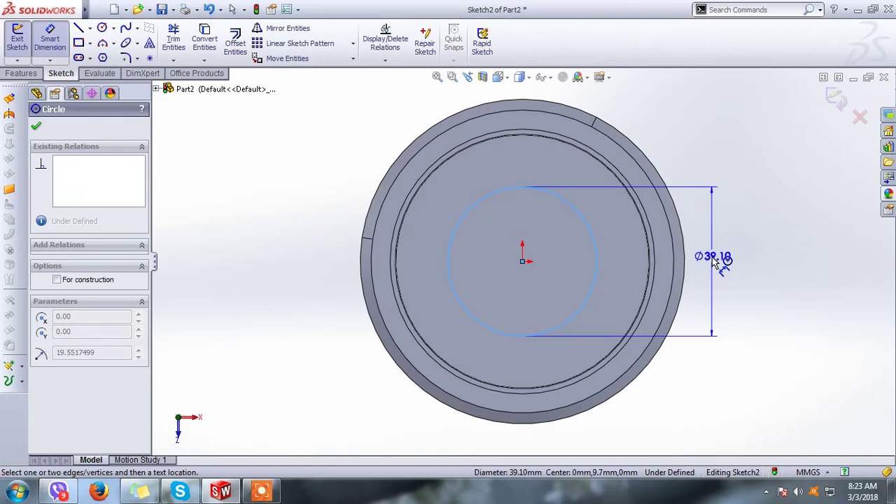
pyautogui.click(722, 259)
pyautogui.write('45')
pyautogui.press('Return')
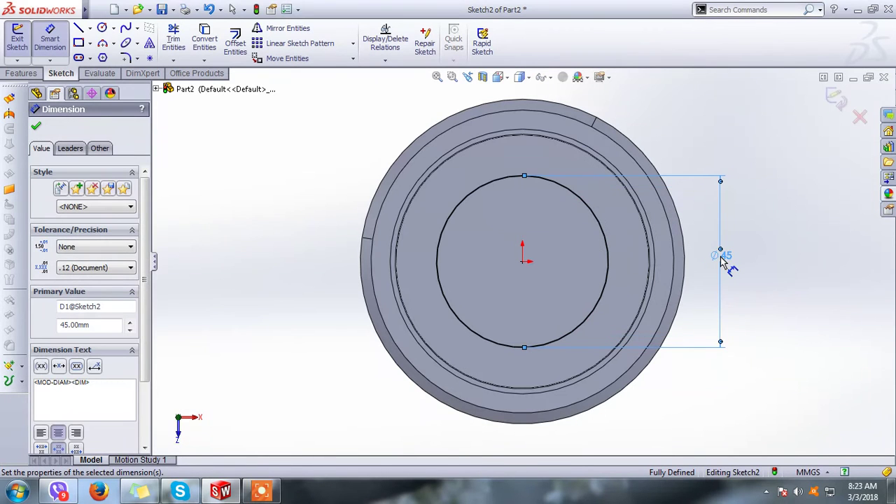
# Extrude-cut the circle to make the central hole through the disc
pyautogui.click(20, 73)
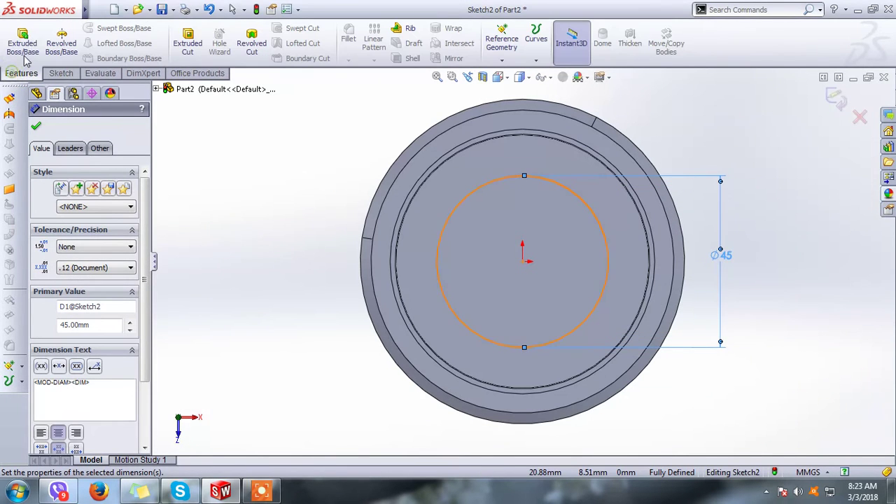
pyautogui.click(181, 43)
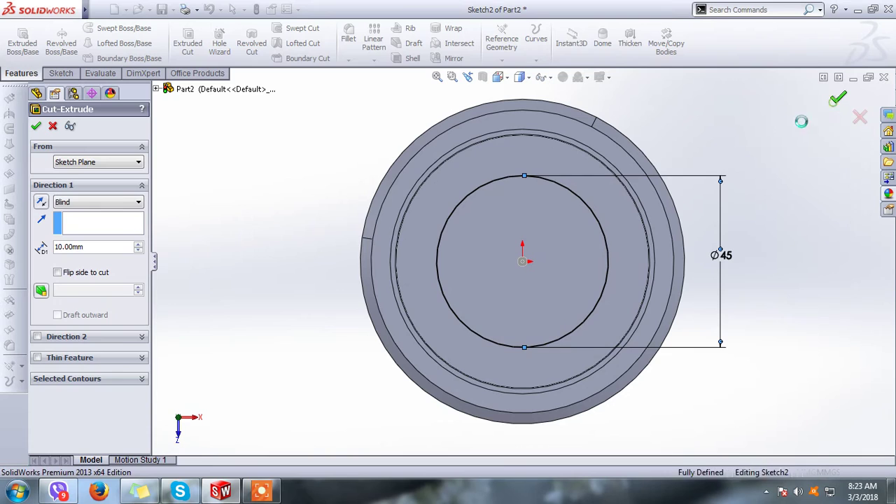
pyautogui.click(839, 98)
pyautogui.click(299, 188)
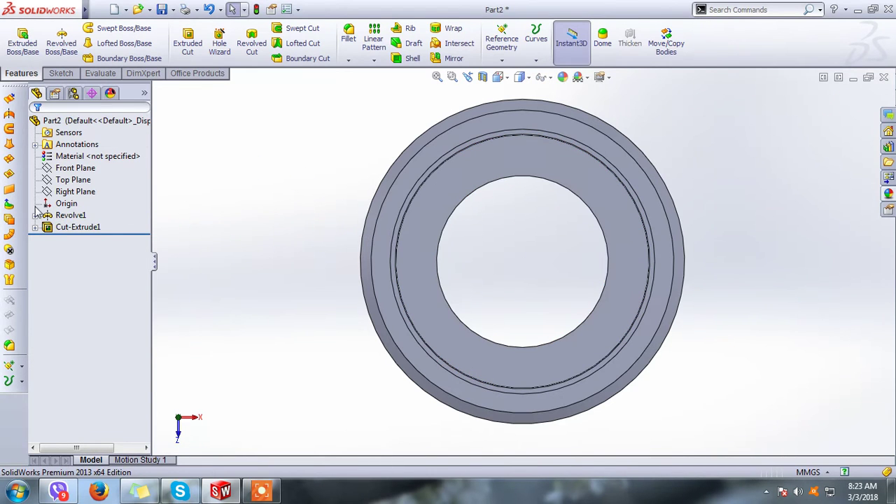
# Start Sketch3 on the Top Plane with a vertical centerline from the origin past the outer rim
pyautogui.click(63, 181)
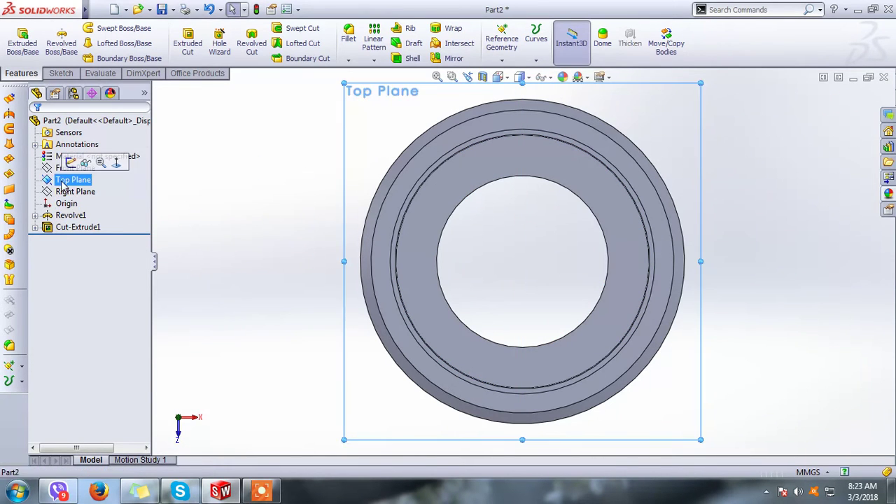
pyautogui.click(73, 162)
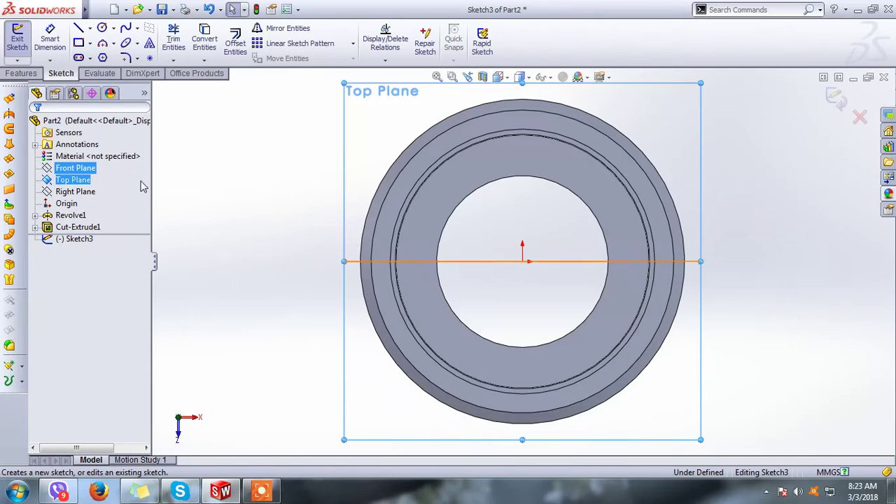
pyautogui.click(89, 29)
pyautogui.click(91, 58)
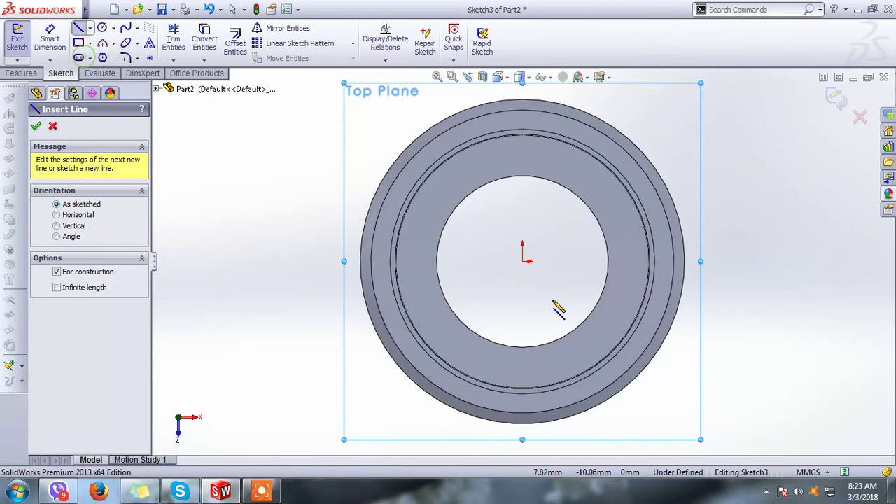
pyautogui.click(523, 262)
pyautogui.scroll(3, 536, 158)
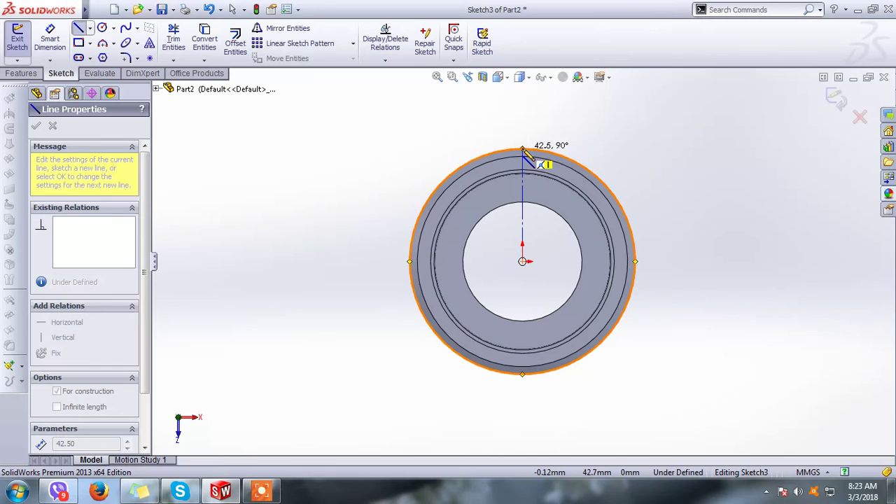
pyautogui.click(523, 104)
pyautogui.rightClick(522, 104)
pyautogui.click(554, 113)
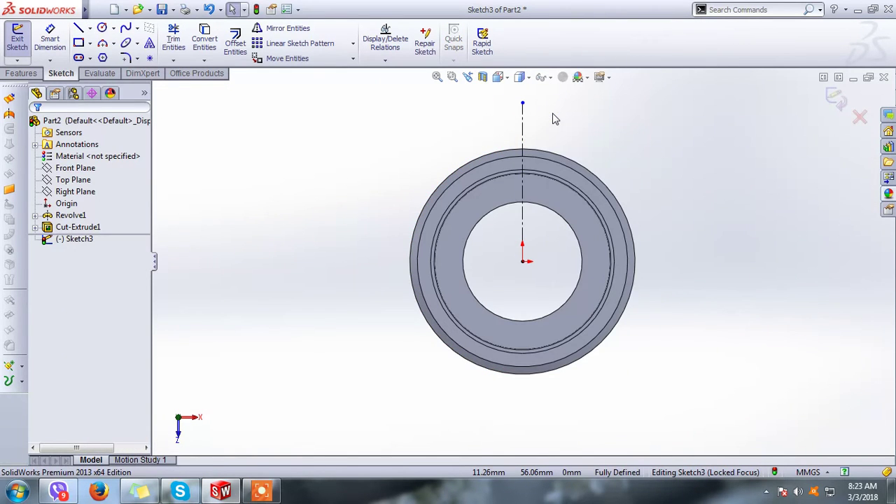
pyautogui.scroll(-1, 554, 119)
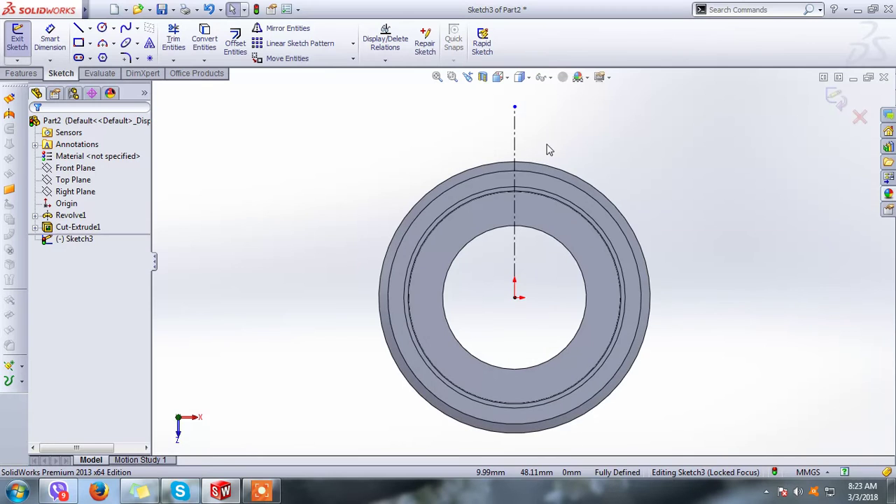
# Place a point where the centerline meets the rim and draw a 3.50 vertical line down from it
pyautogui.click(149, 59)
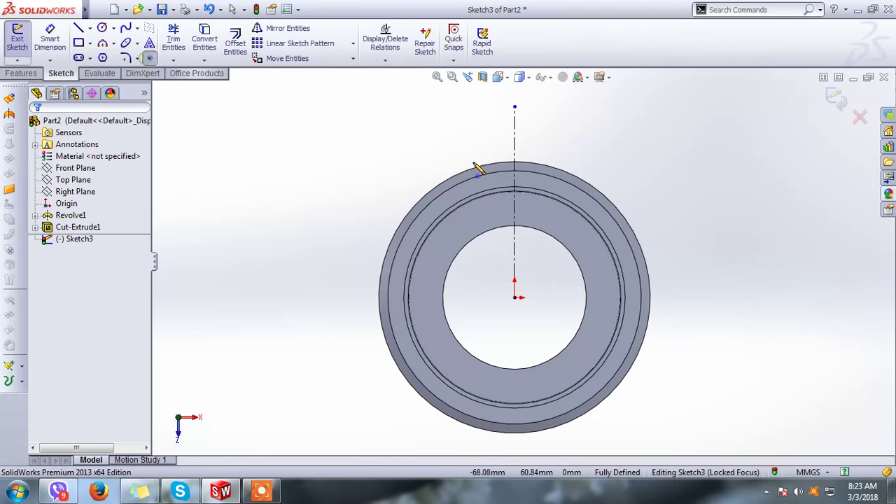
pyautogui.click(515, 164)
pyautogui.rightClick(512, 143)
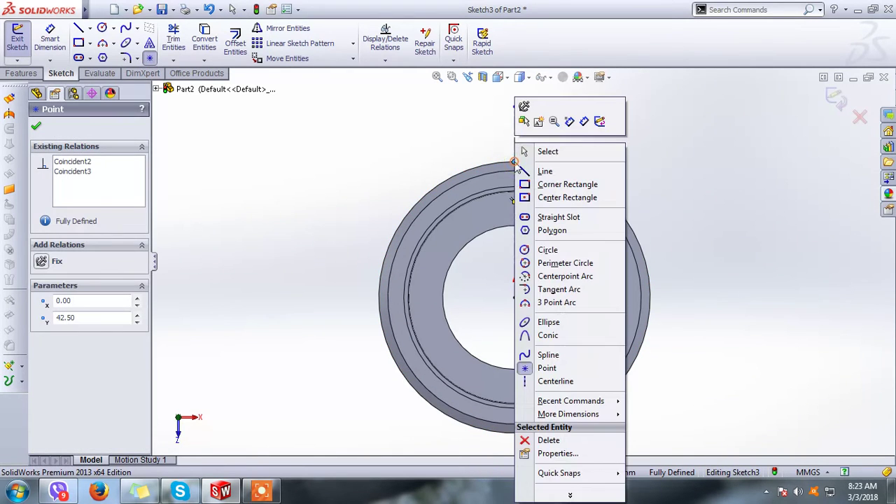
pyautogui.click(543, 170)
pyautogui.scroll(-2, 538, 179)
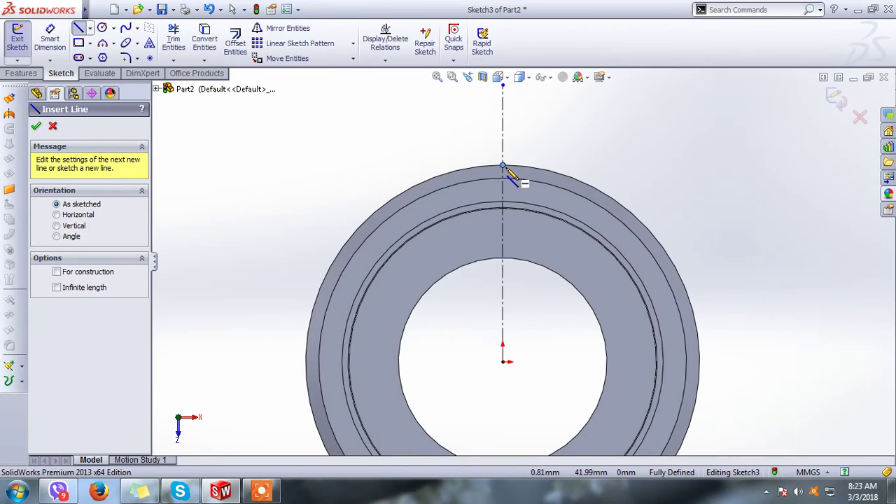
pyautogui.click(503, 167)
pyautogui.rightClick(505, 200)
pyautogui.click(572, 89)
pyautogui.click(502, 191)
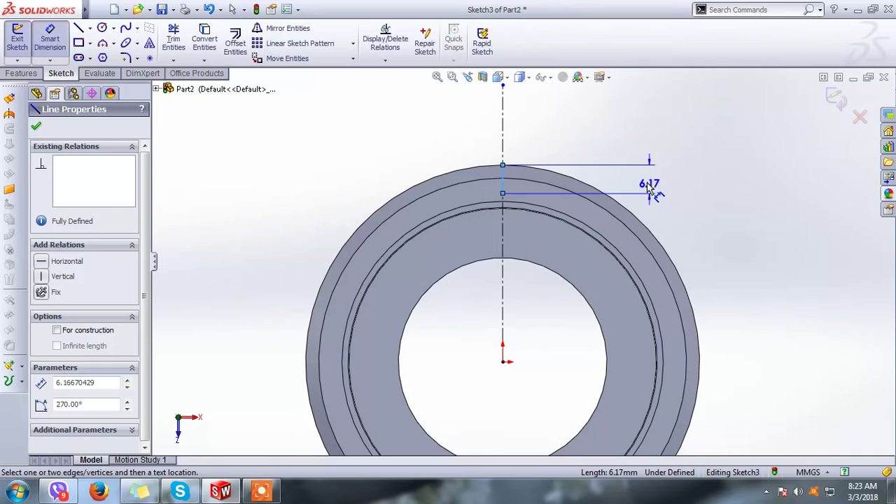
pyautogui.click(650, 187)
pyautogui.write('3.5')
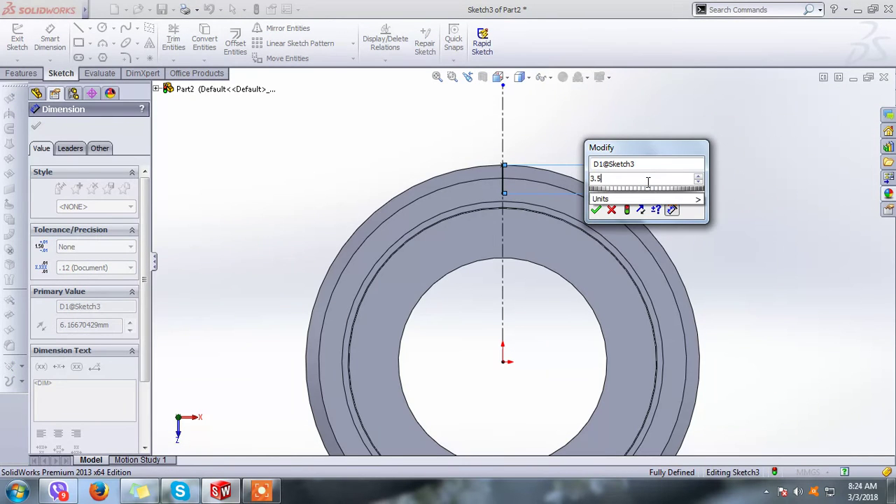
pyautogui.press('Return')
pyautogui.scroll(-2, 546, 186)
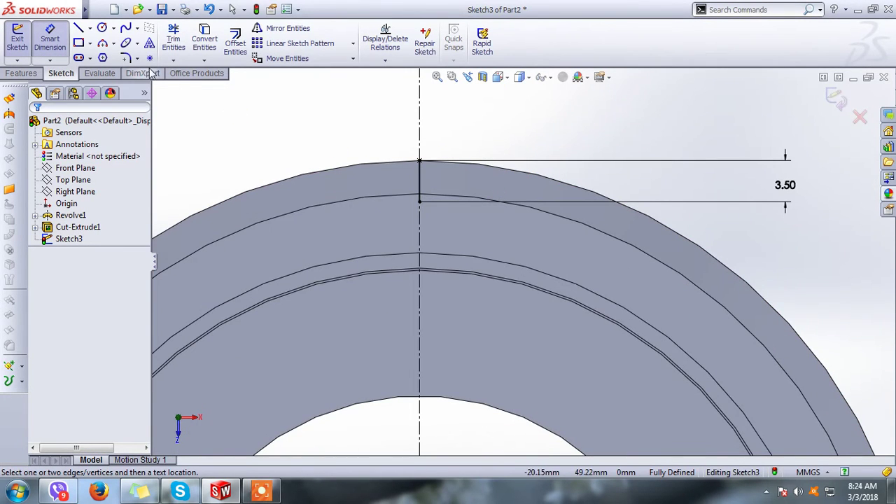
# Draw a horizontal line and centre it on the short line's bottom endpoint
pyautogui.click(80, 29)
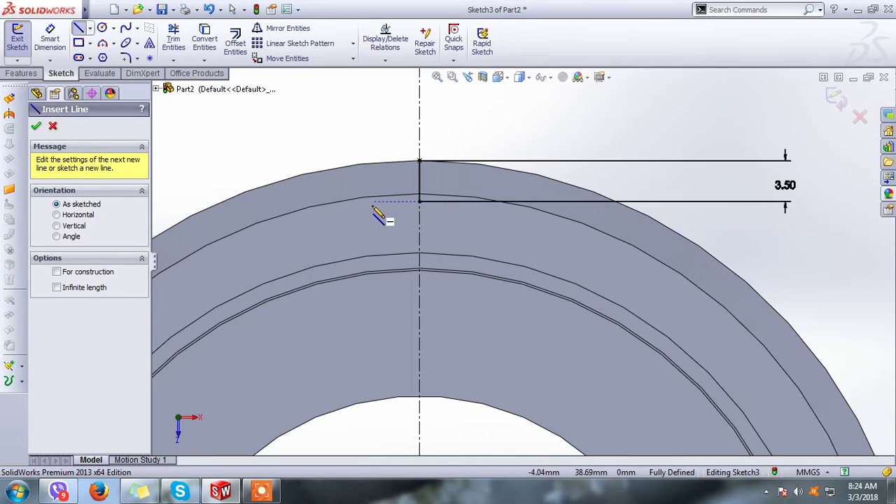
pyautogui.click(396, 208)
pyautogui.click(471, 202)
pyautogui.rightClick(472, 203)
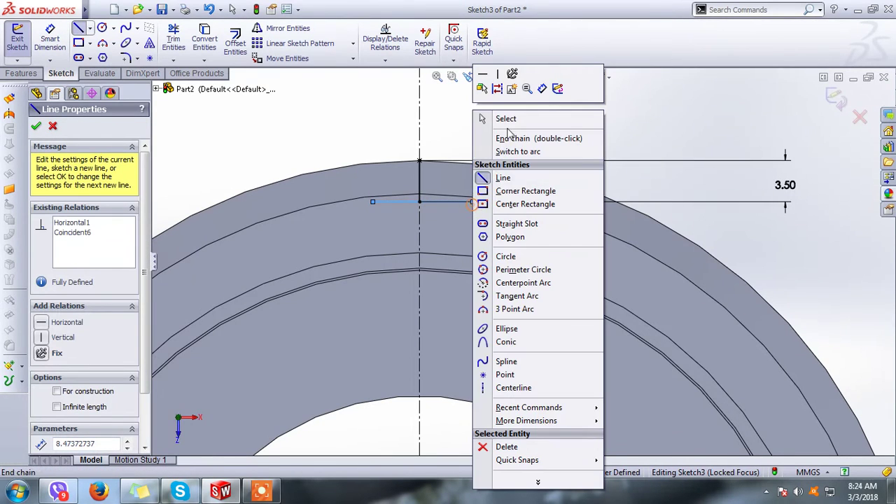
pyautogui.click(513, 121)
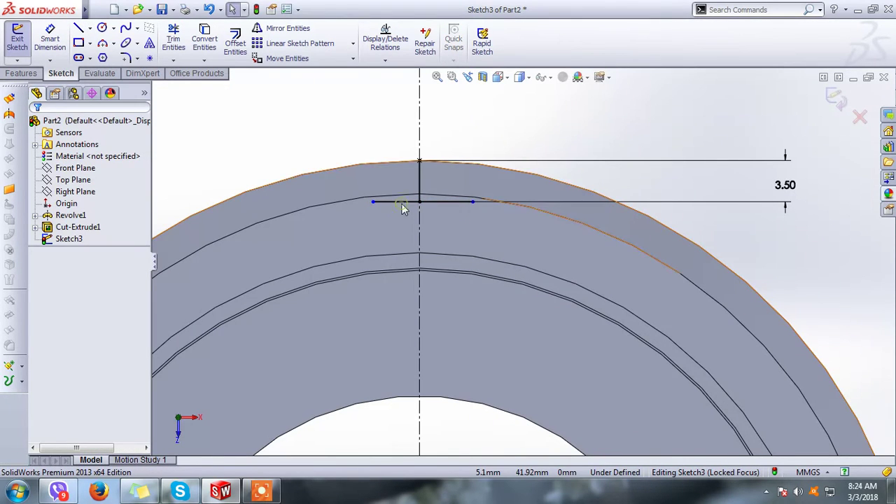
pyautogui.click(402, 203)
pyautogui.keyDown('ctrl'); pyautogui.click(420, 202); pyautogui.keyUp('ctrl')
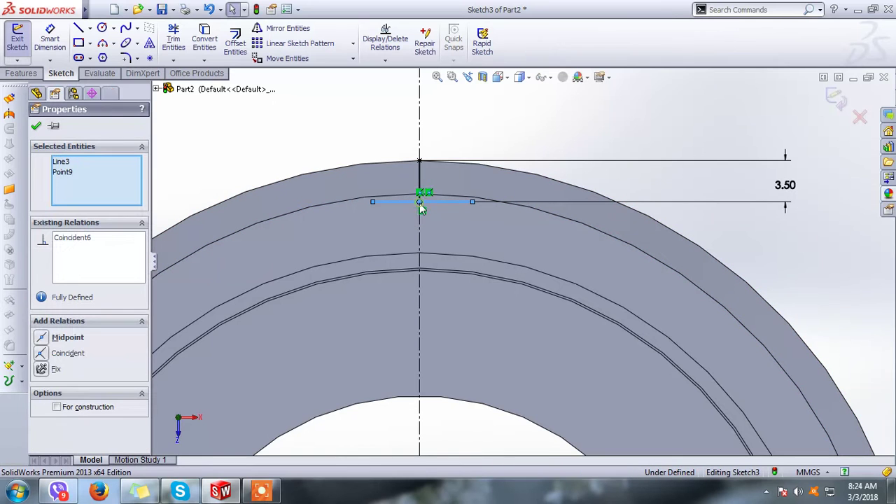
pyautogui.click(455, 150)
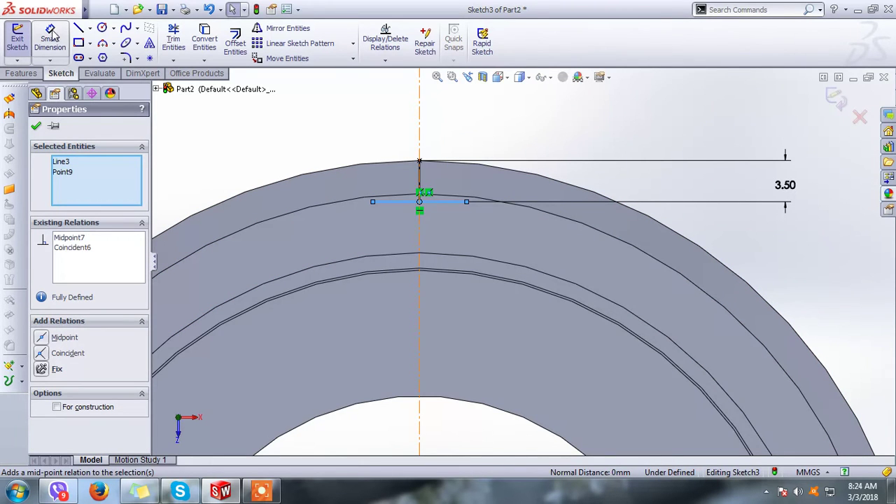
# Dimension the horizontal line to 7 mm long
pyautogui.click(49, 38)
pyautogui.click(406, 207)
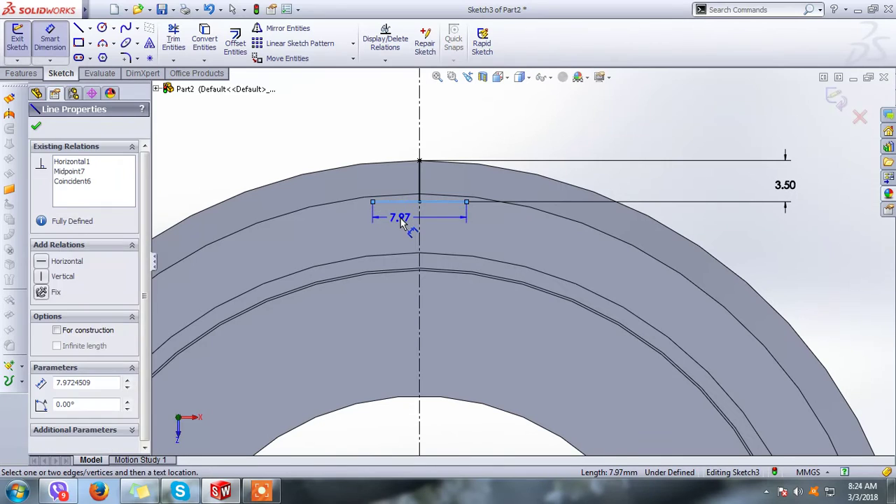
pyautogui.click(404, 217)
pyautogui.write('7')
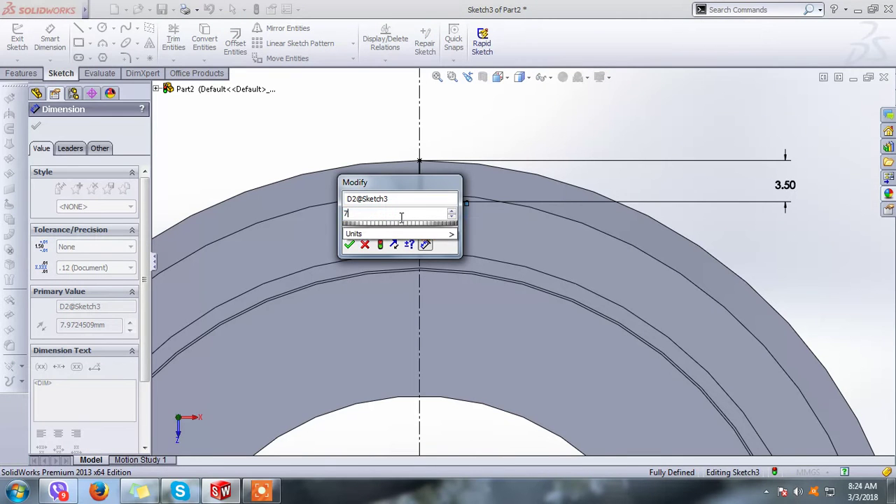
pyautogui.press('Return')
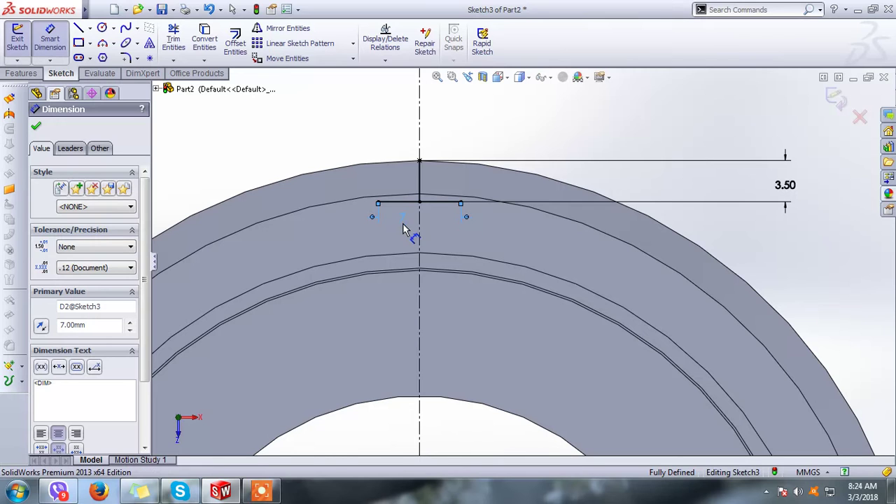
# Close the 7 mm line into a small rectangle rising above the rim
pyautogui.press('l')
pyautogui.click(378, 203)
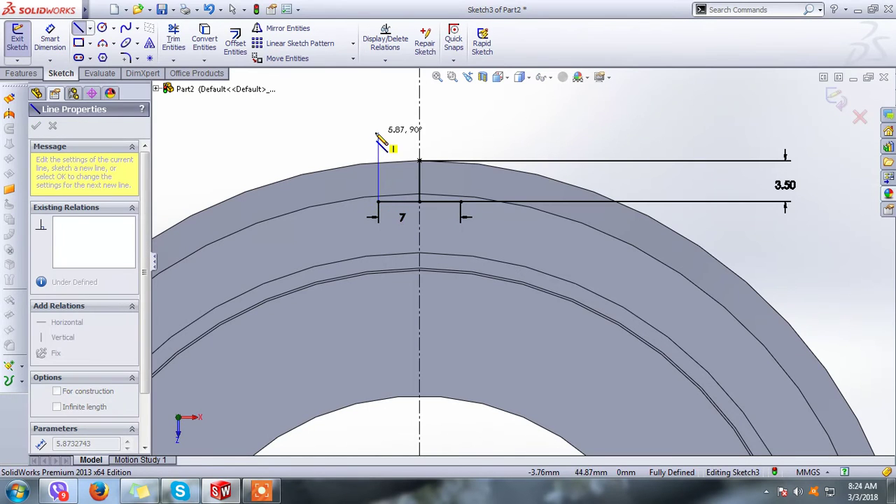
pyautogui.click(379, 133)
pyautogui.click(460, 132)
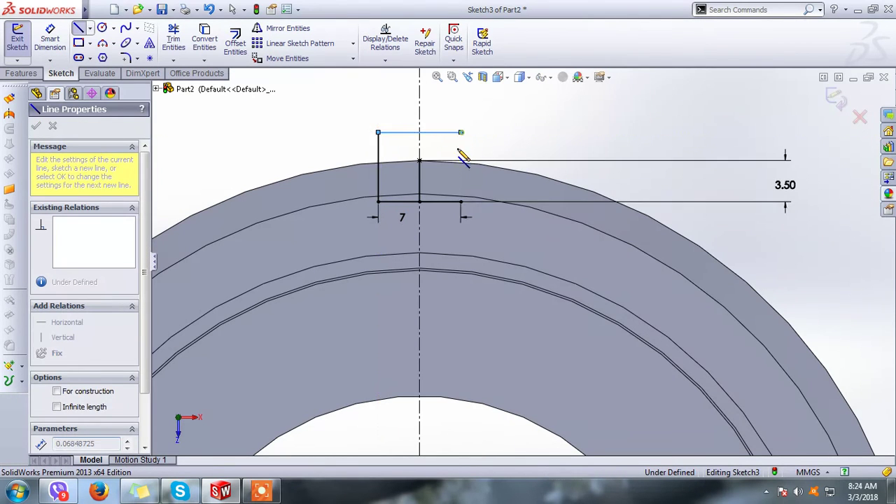
pyautogui.click(462, 202)
pyautogui.press('Escape')
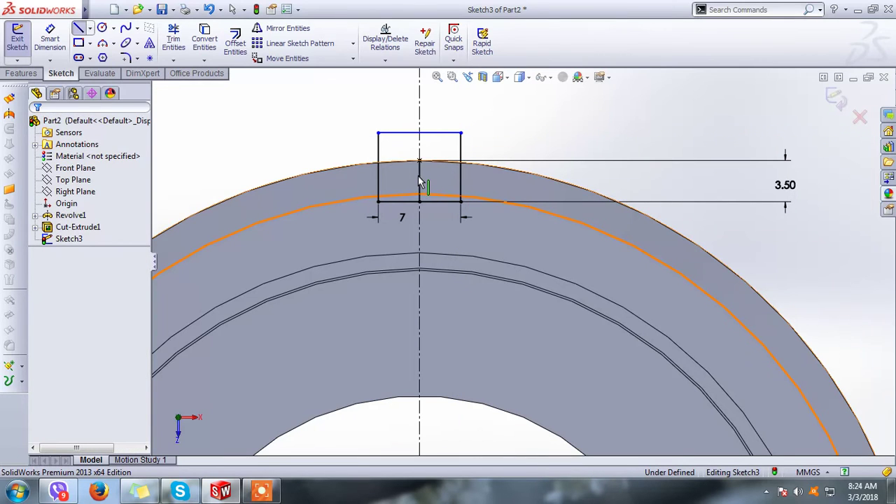
pyautogui.press('Escape')
# Make the rectangle's middle vertical line construction geometry and zoom out to the whole ring
pyautogui.click(420, 184)
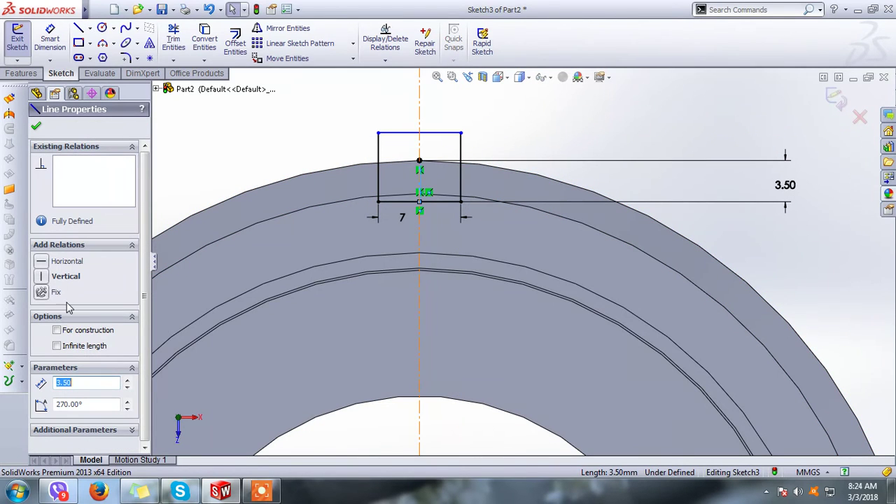
pyautogui.click(70, 330)
pyautogui.click(191, 175)
pyautogui.press('z')
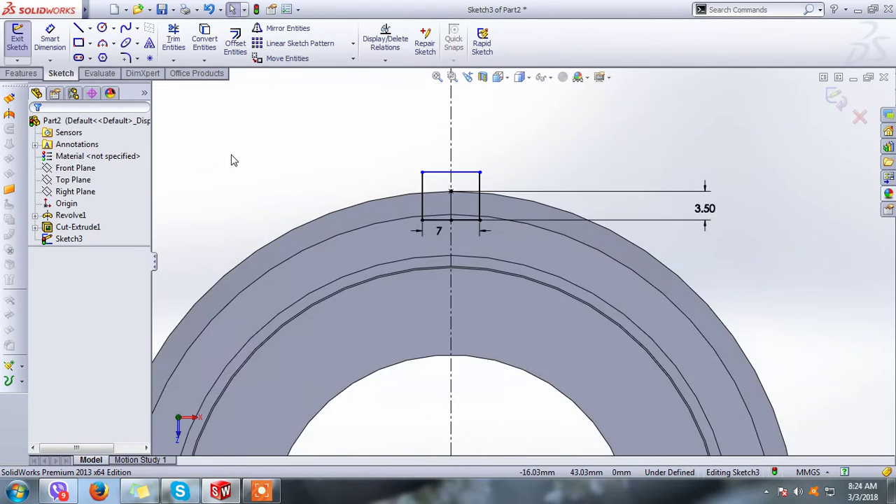
pyautogui.press('z')
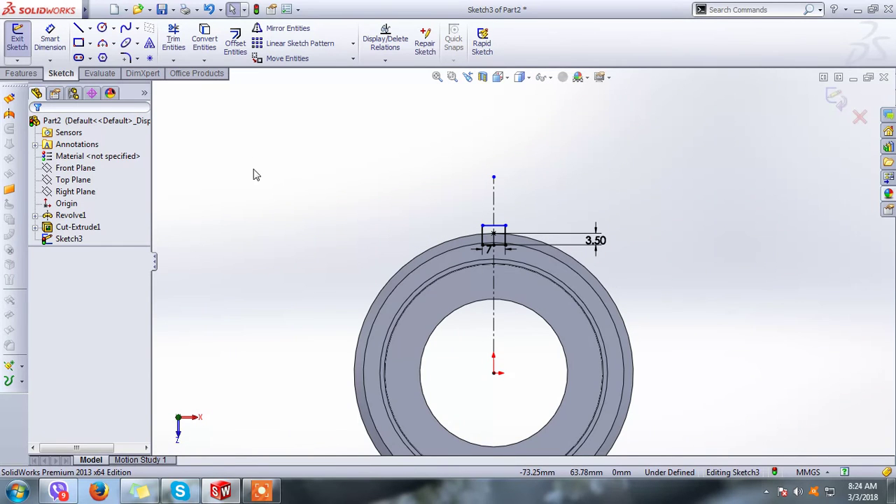
pyautogui.press('z')
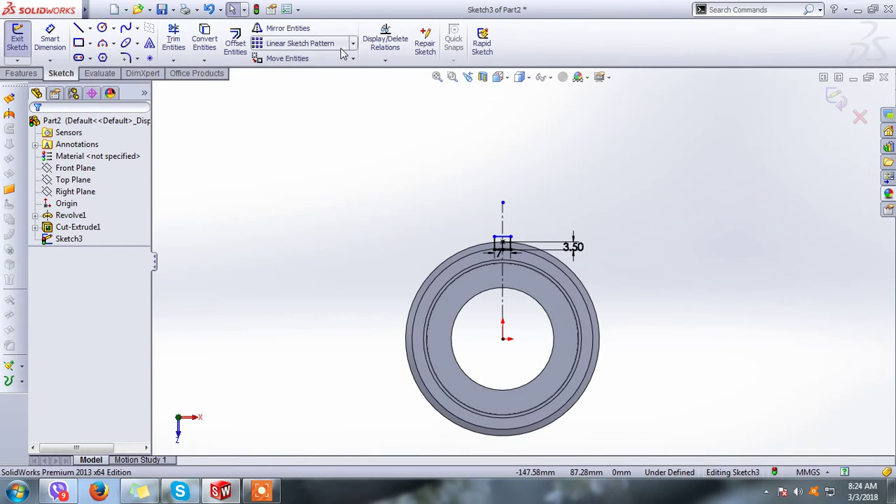
# Start a Circular Sketch Pattern and select the four rectangle edges to repeat
pyautogui.click(353, 45)
pyautogui.click(301, 70)
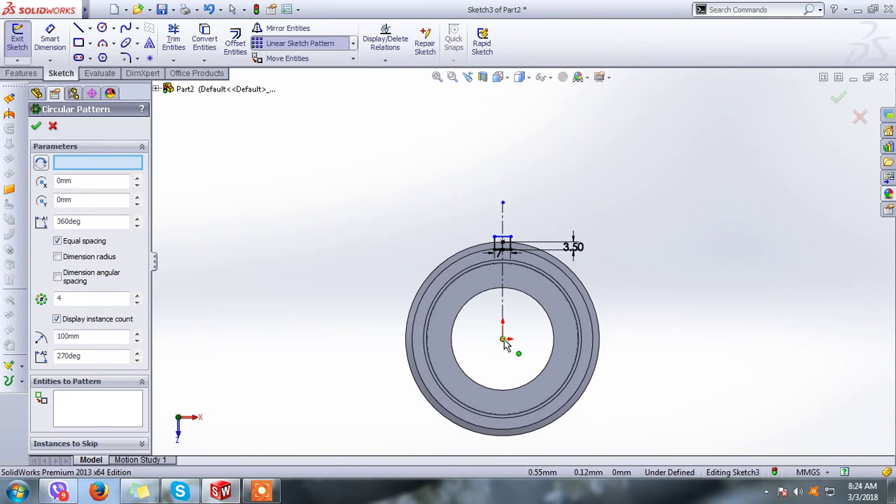
pyautogui.click(101, 404)
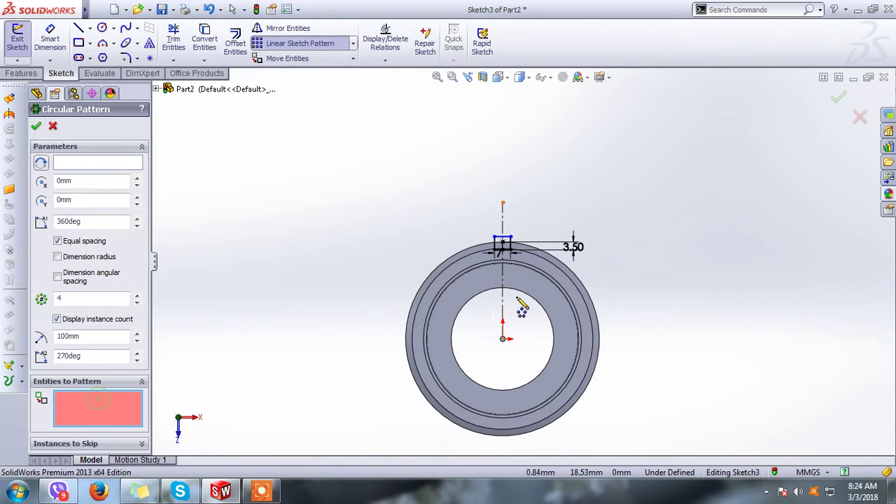
pyautogui.scroll(-5, 519, 303)
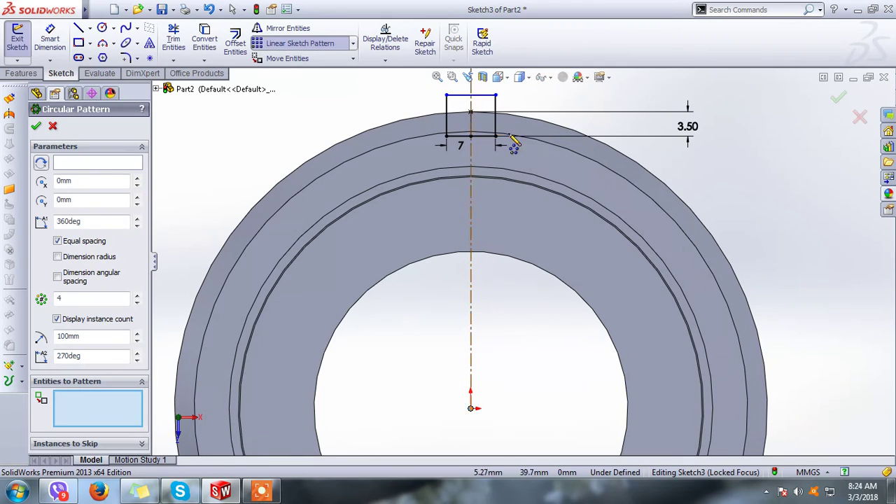
pyautogui.click(493, 117)
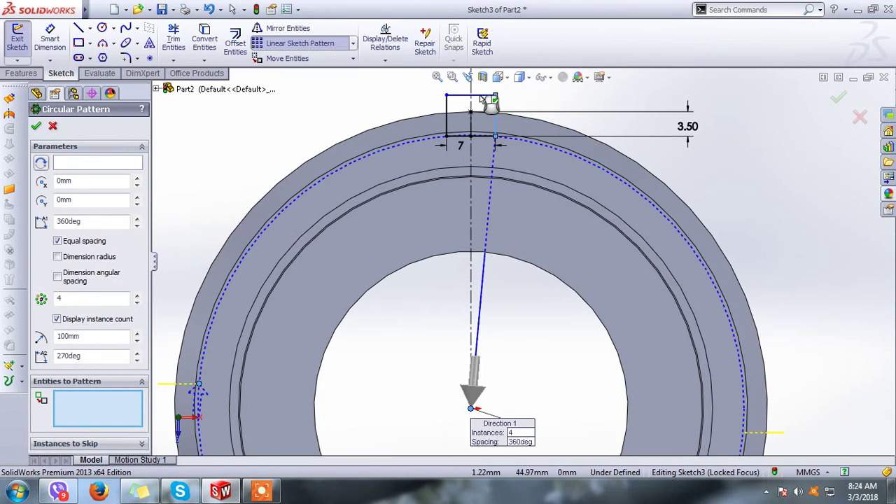
pyautogui.click(448, 121)
pyautogui.click(491, 145)
pyautogui.click(265, 271)
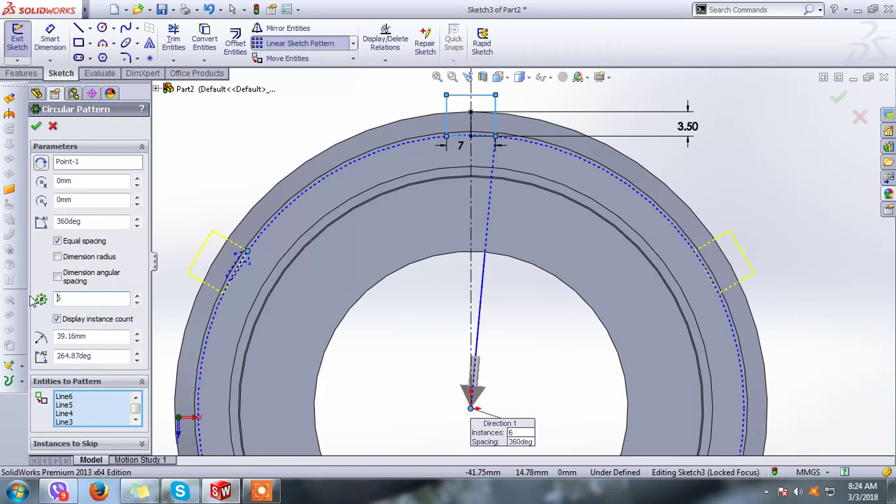
# Pattern the rectangle as 6 instances over 360° around the centre and confirm
pyautogui.scroll(3, 246, 184)
pyautogui.scroll(1, 294, 224)
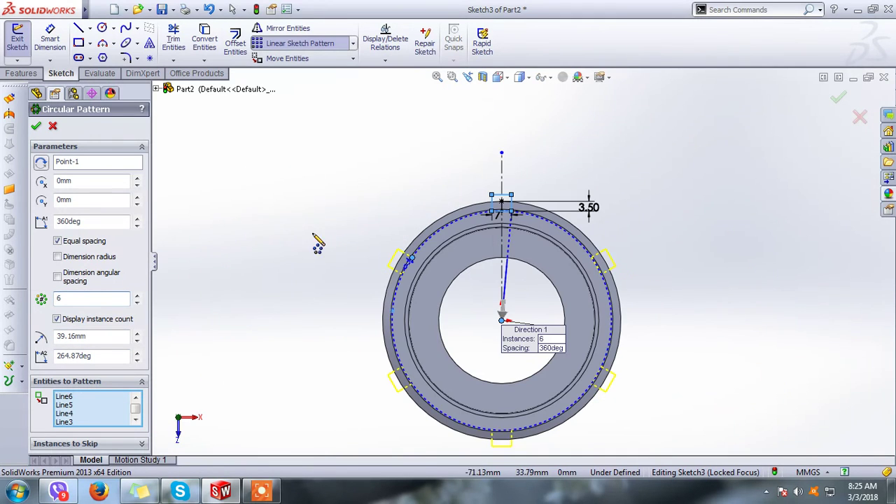
pyautogui.scroll(-1, 392, 308)
pyautogui.scroll(-2, 636, 236)
pyautogui.scroll(-1, 640, 208)
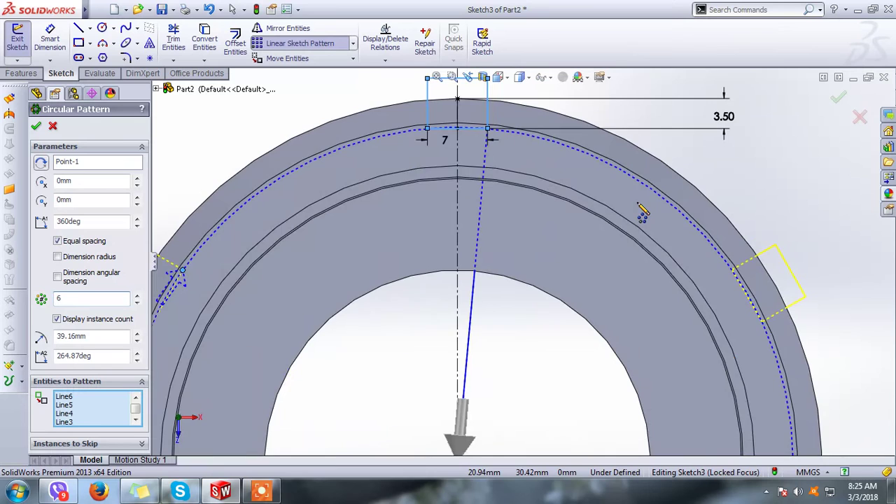
pyautogui.scroll(1, 626, 219)
pyautogui.scroll(1, 560, 322)
pyautogui.scroll(1, 583, 306)
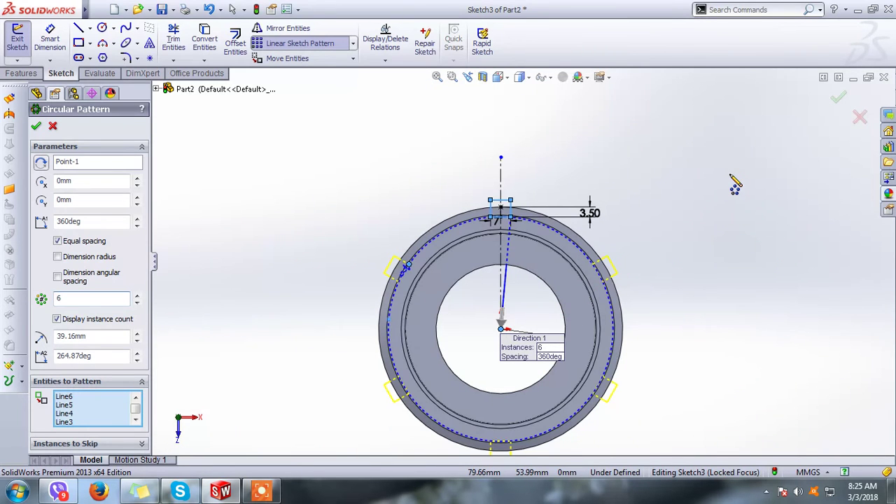
pyautogui.click(838, 103)
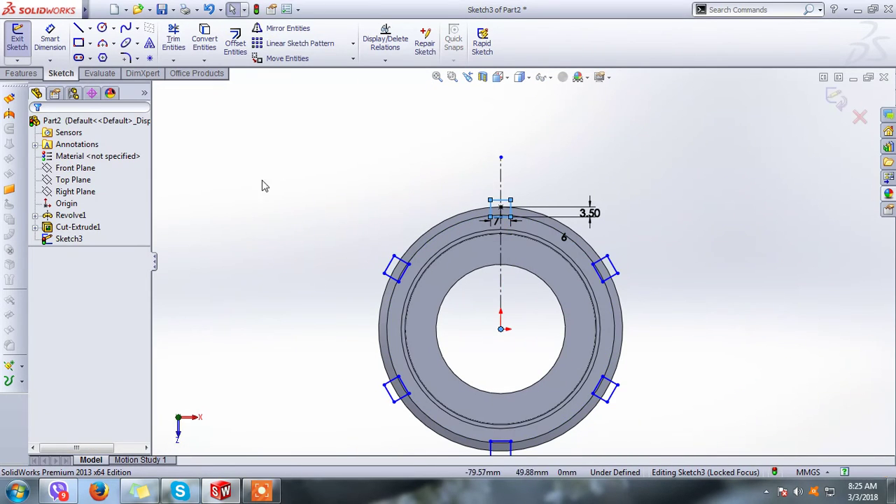
# Extrude-cut the six rectangles as notches, 10 mm blind in both directions (Cut-Extrude2)
pyautogui.click(23, 73)
pyautogui.click(188, 42)
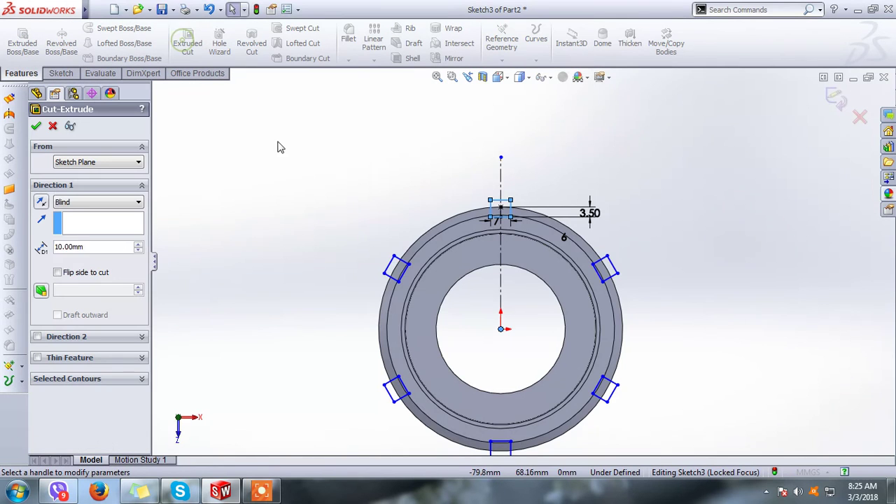
pyautogui.moveTo(364, 187); pyautogui.dragTo(378, 187, button='middle')
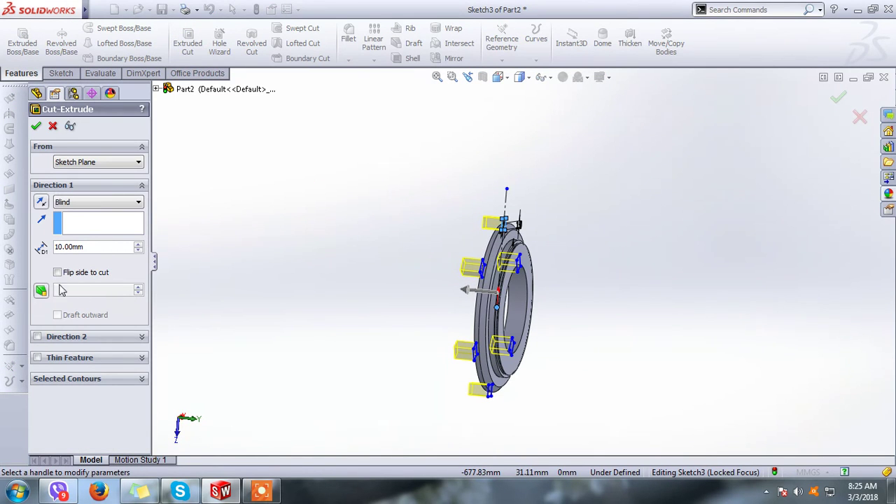
pyautogui.click(37, 337)
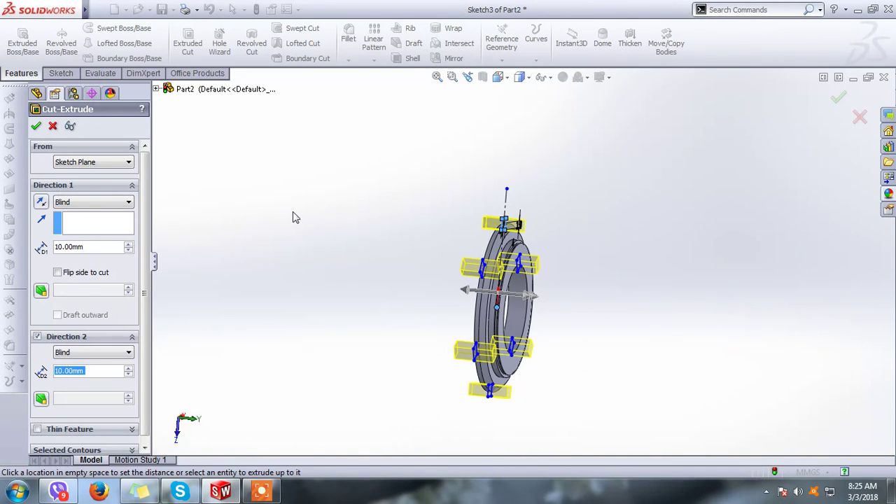
pyautogui.moveTo(294, 216); pyautogui.dragTo(236, 262, button='middle')
pyautogui.click(838, 100)
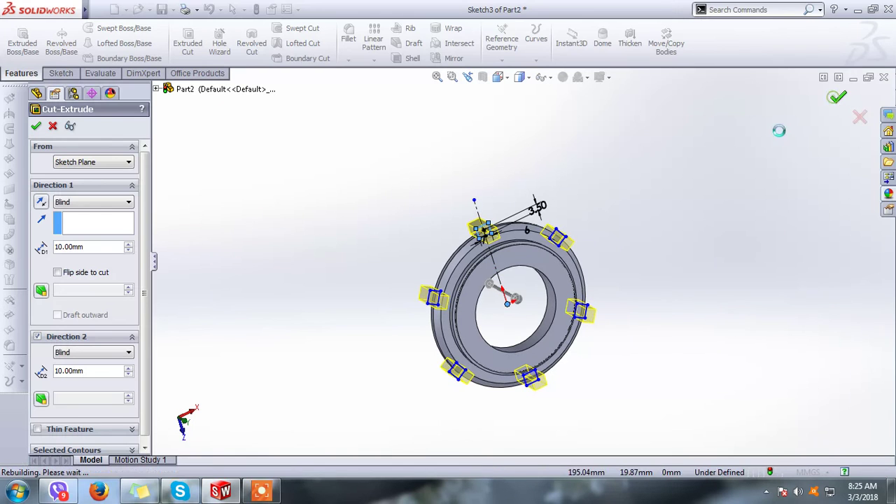
pyautogui.scroll(-3, 522, 416)
pyautogui.moveTo(509, 406); pyautogui.dragTo(495, 354, button='middle')
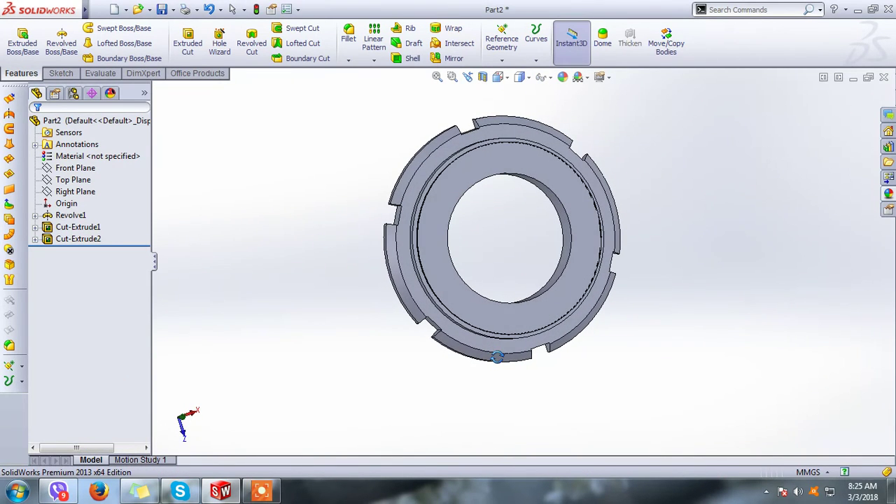
# Switch the display style to Shaded without edges and orbit the ring to an angled view
pyautogui.moveTo(504, 226)
pyautogui.mouseDown(button='middle')
pyautogui.moveTo(670, 244)
pyautogui.moveTo(481, 368)
pyautogui.moveTo(464, 362)
pyautogui.moveTo(520, 249)
pyautogui.moveTo(510, 229)
pyautogui.mouseUp(button='middle')
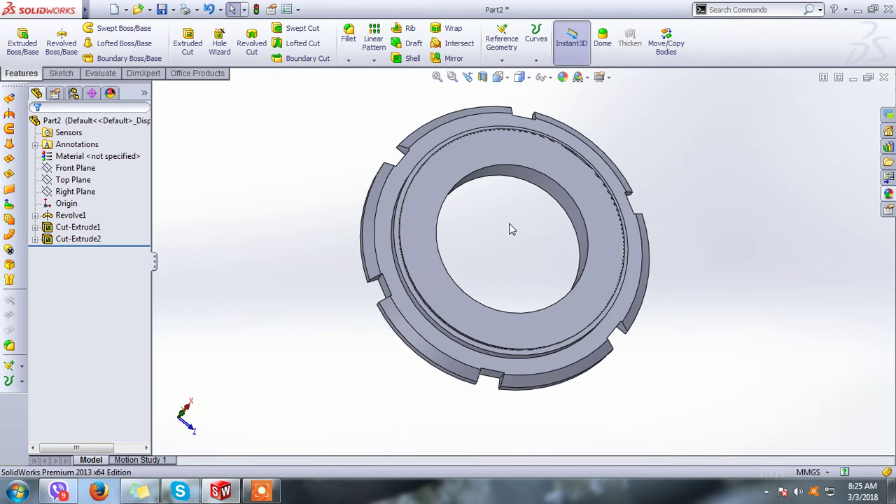
pyautogui.scroll(-2, 510, 230)
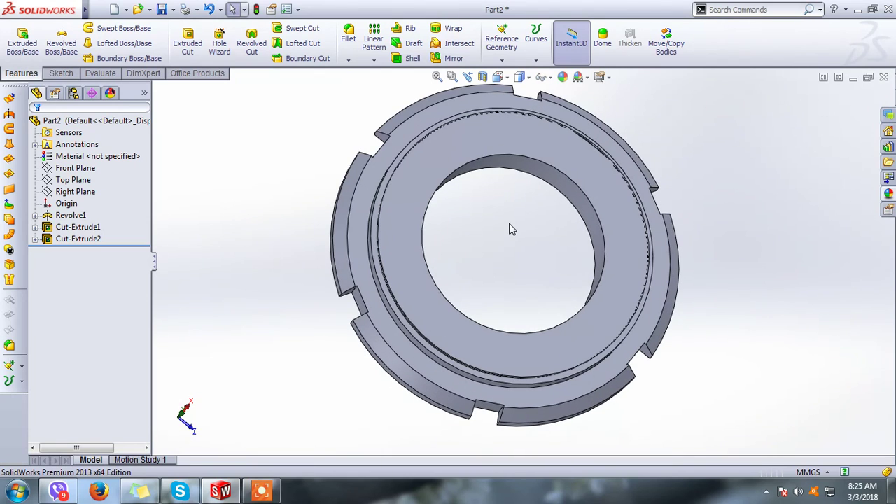
pyautogui.click(526, 81)
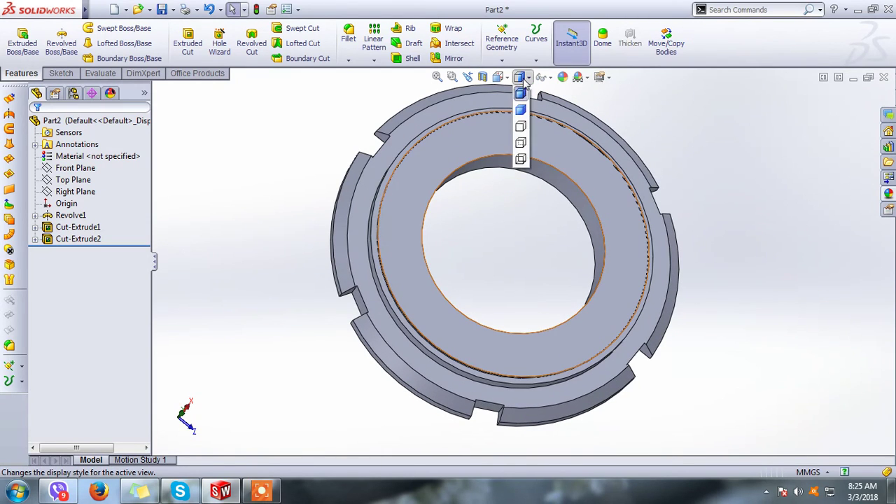
pyautogui.click(522, 103)
pyautogui.moveTo(745, 147)
pyautogui.mouseDown(button='middle')
pyautogui.moveTo(603, 199)
pyautogui.moveTo(705, 203)
pyautogui.moveTo(723, 126)
pyautogui.moveTo(688, 132)
pyautogui.mouseUp(button='middle')
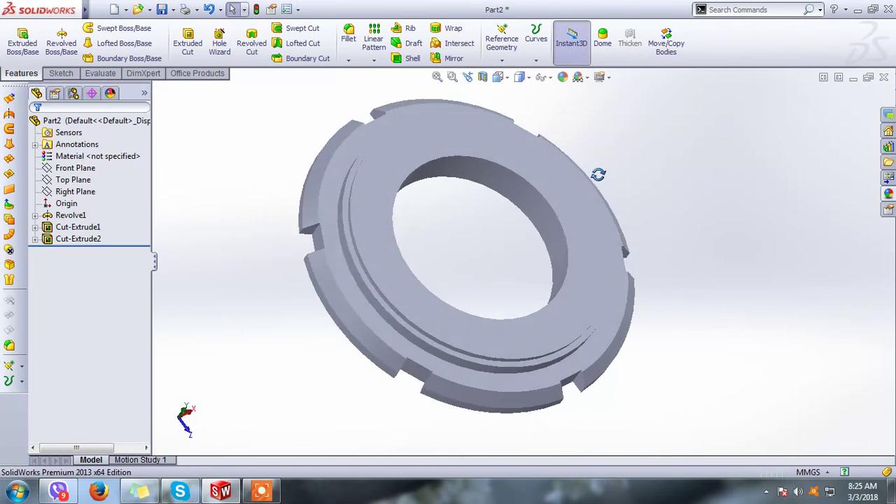